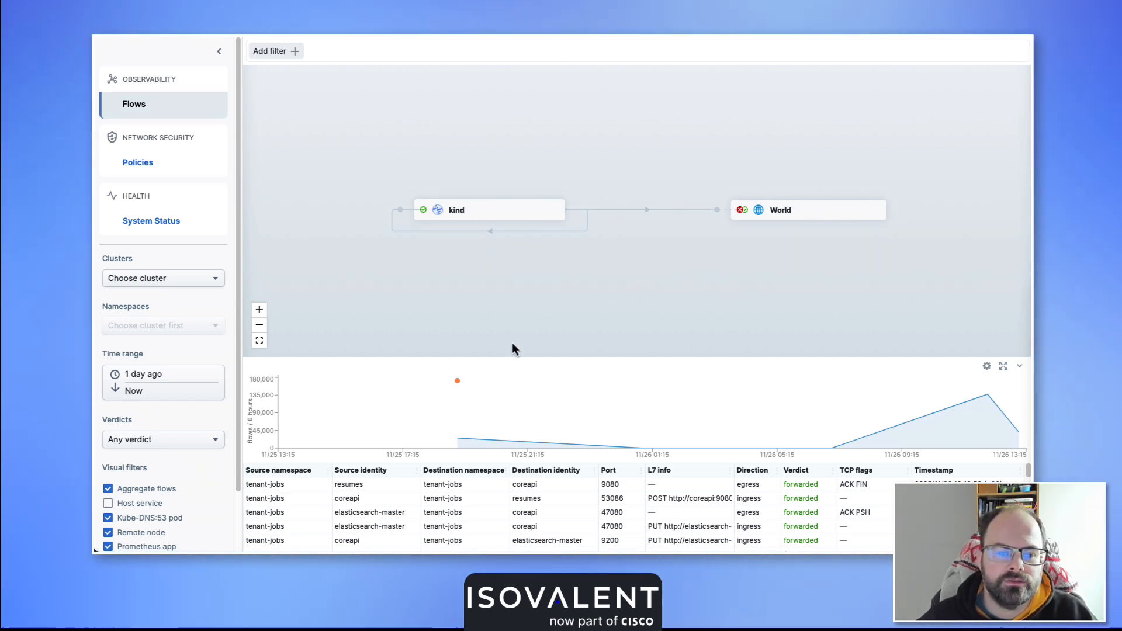
# Inspect the network policy creation events attached to the orange marker on the flow timeline.
pyautogui.click(458, 382)
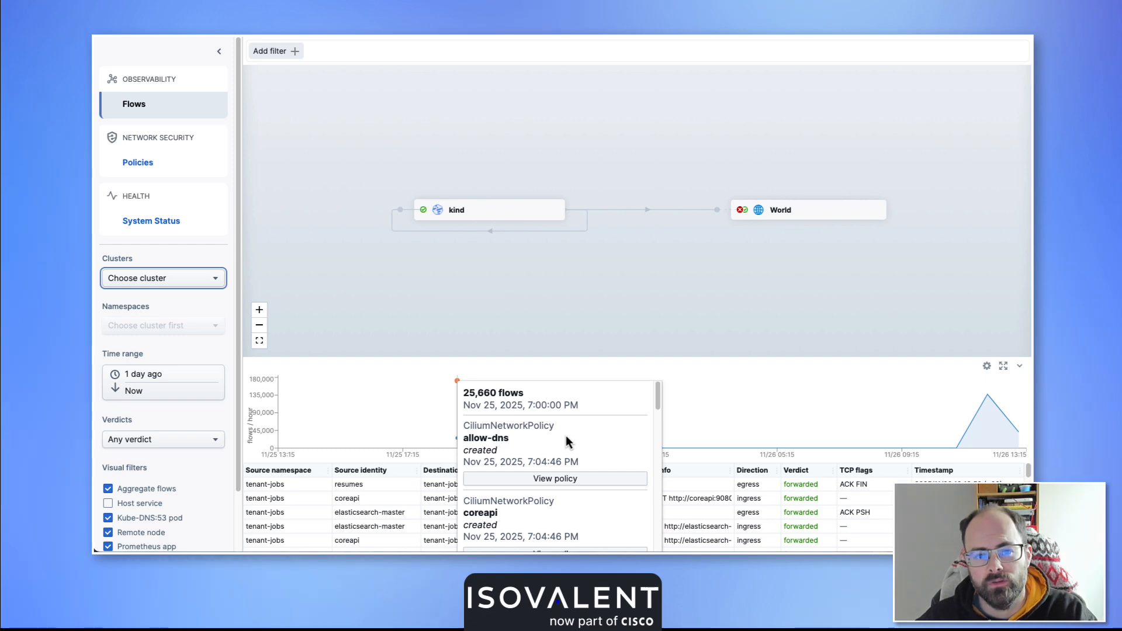
pyautogui.scroll(-1, 559, 442)
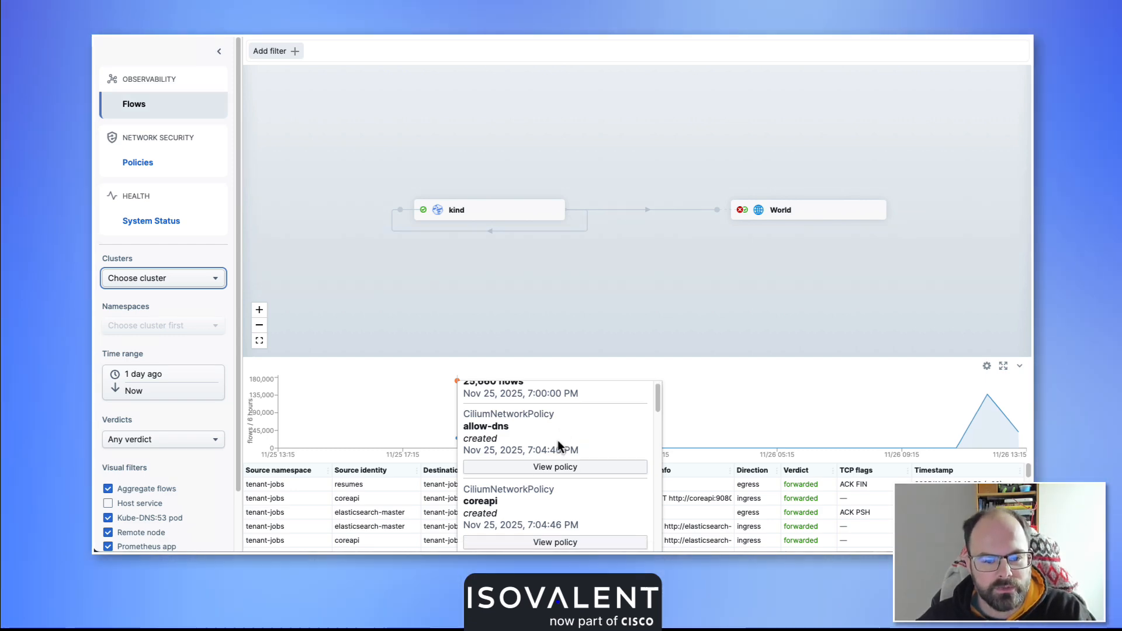
pyautogui.scroll(-3, 558, 446)
pyautogui.scroll(-5, 559, 452)
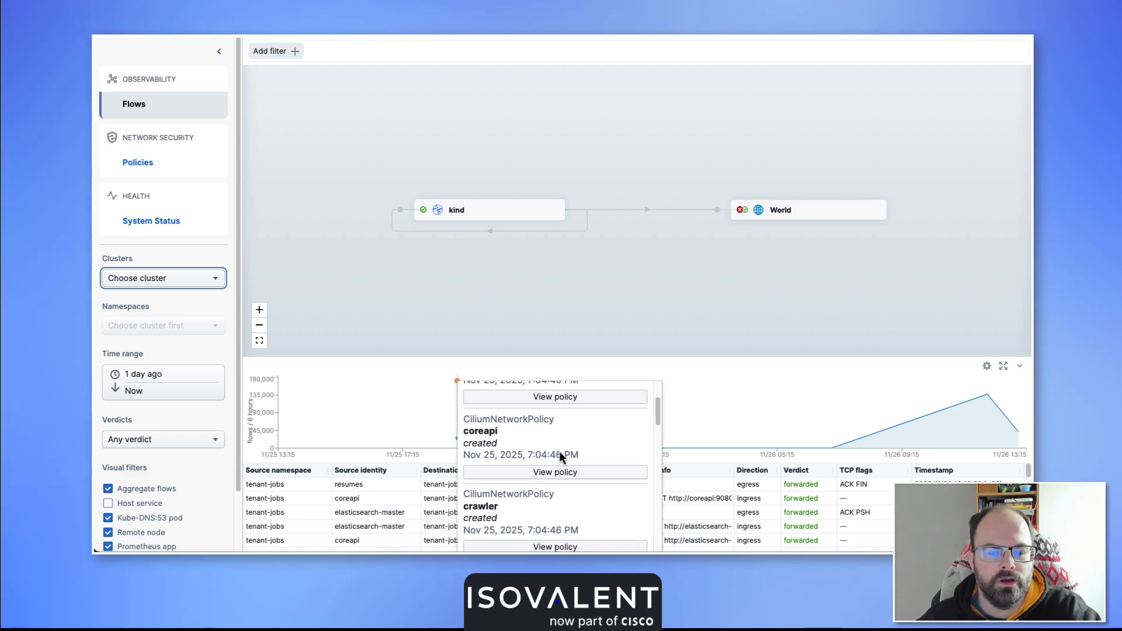
pyautogui.scroll(-8, 559, 451)
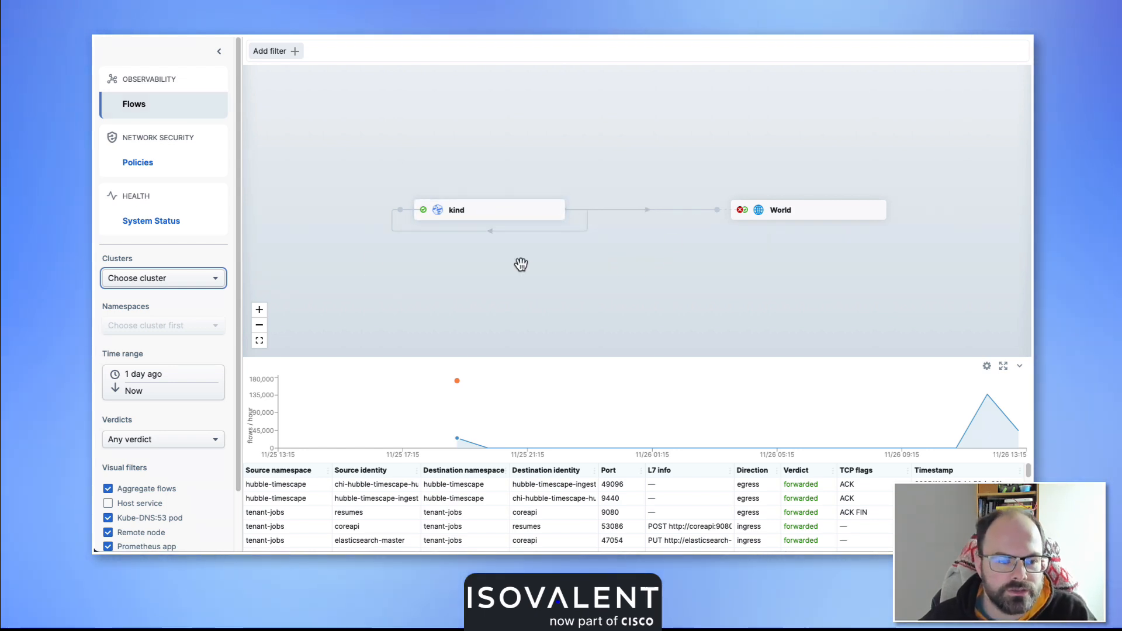
# Filter the flows to the kind cluster and the tenant-jobs namespace.
pyautogui.click(163, 279)
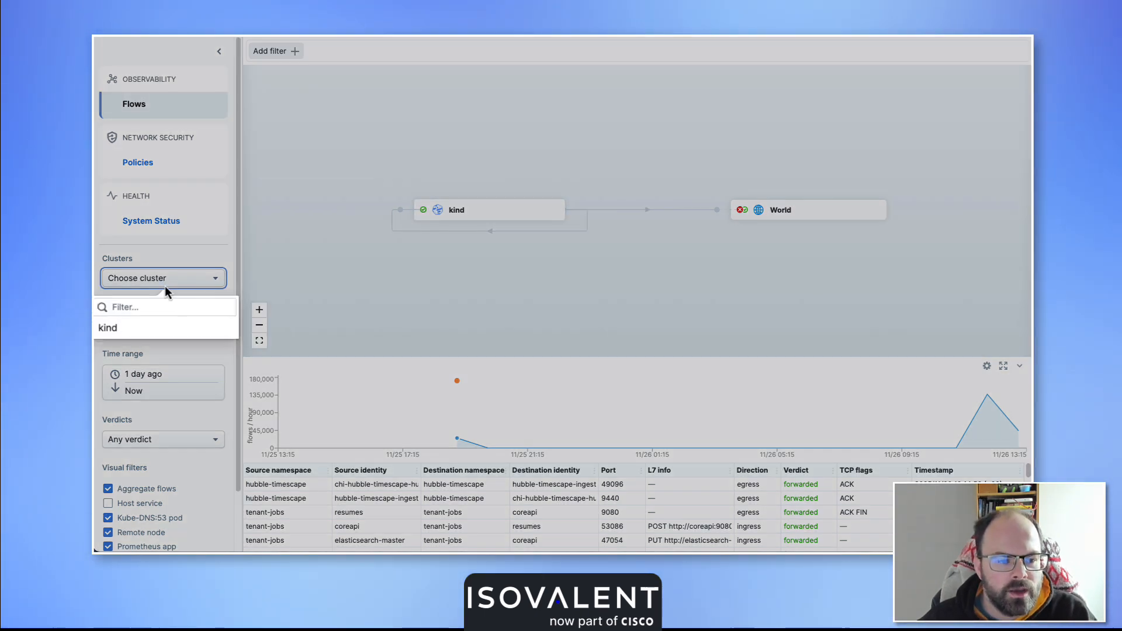
pyautogui.click(159, 329)
pyautogui.click(183, 330)
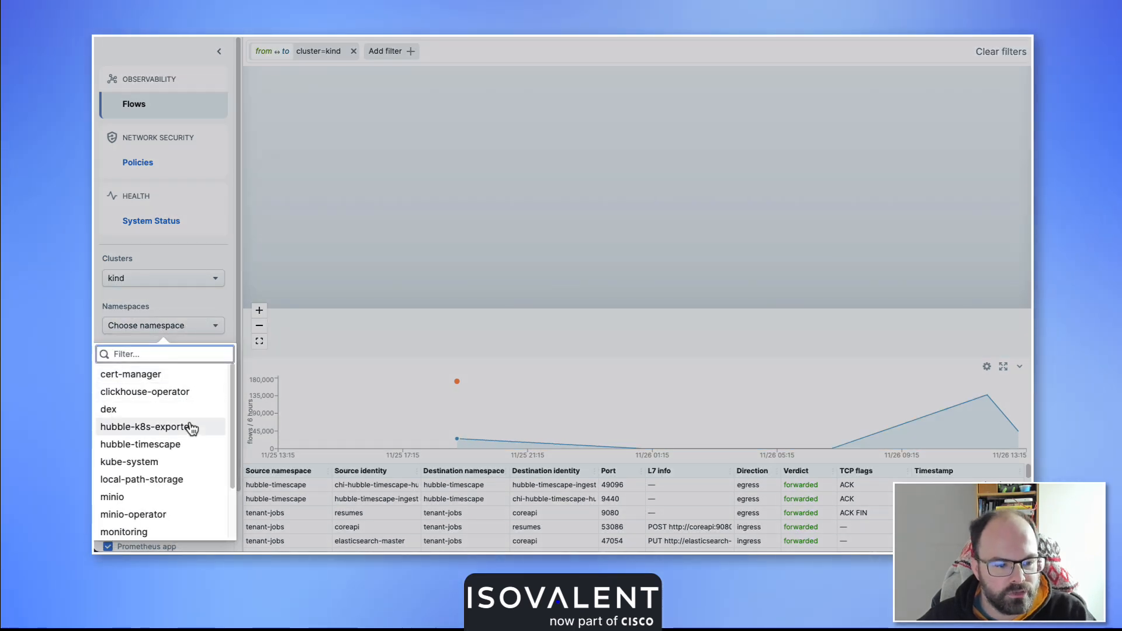
pyautogui.scroll(-1, 191, 430)
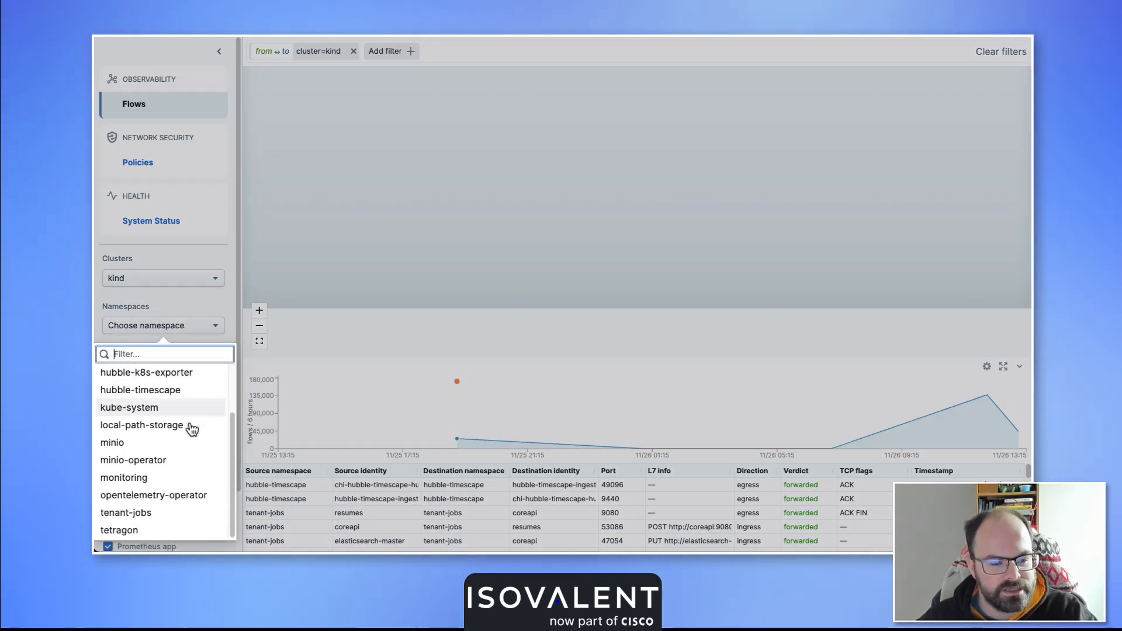
pyautogui.click(176, 515)
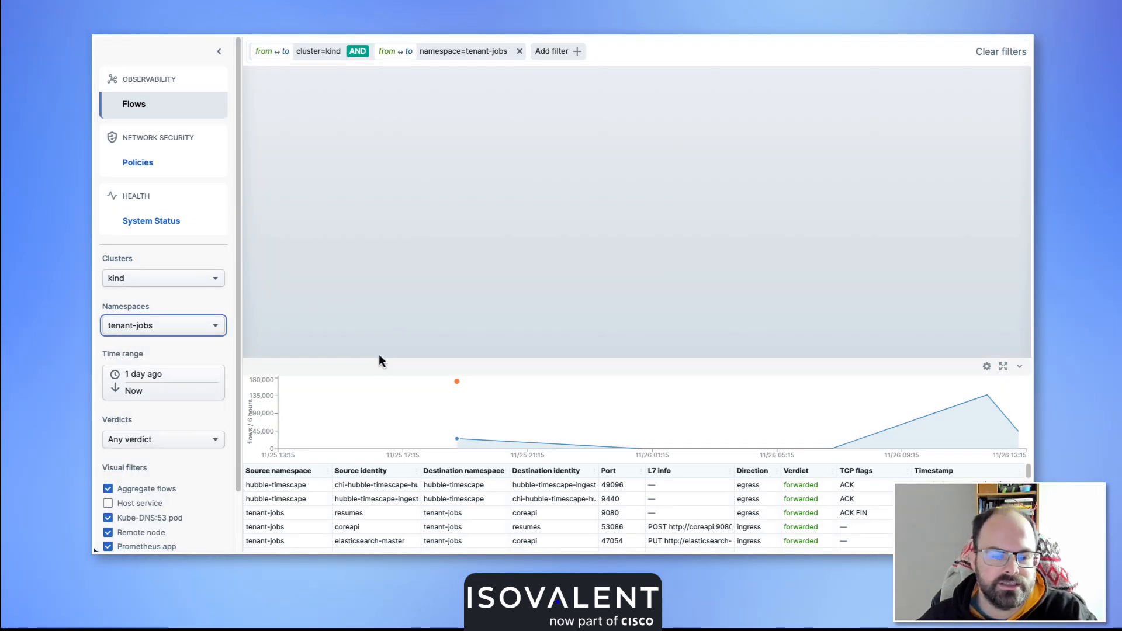
# Examine the tenant-jobs service map and the policy events at the timeline's orange marker.
pyautogui.scroll(5, 564, 238)
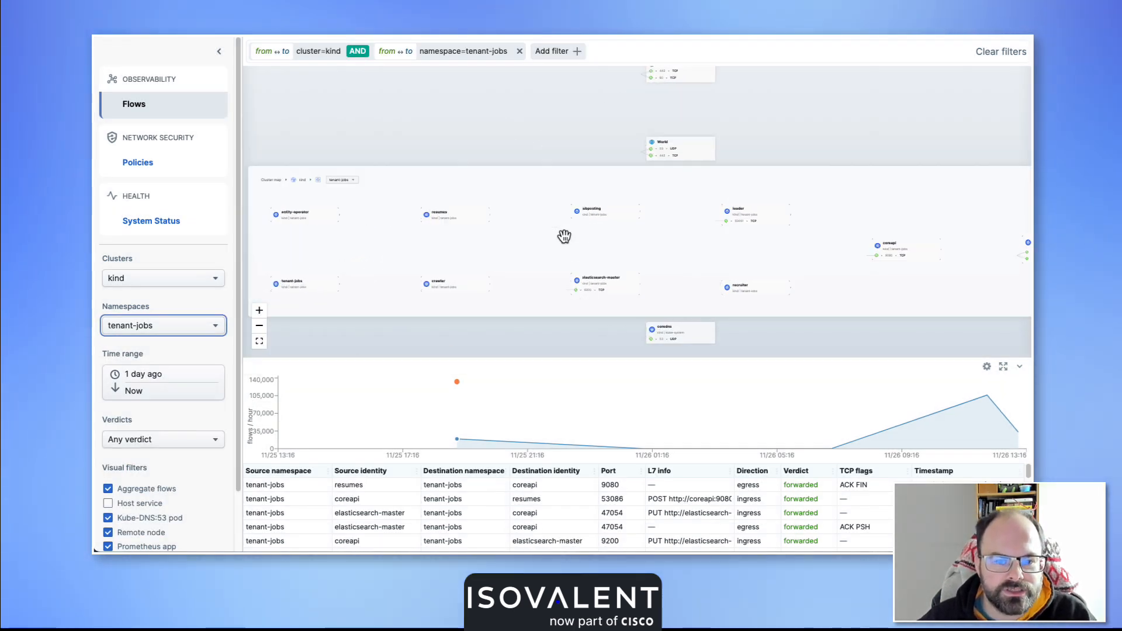
pyautogui.moveTo(556, 240)
pyautogui.mouseDown()
pyautogui.moveTo(539, 239)
pyautogui.moveTo(556, 222)
pyautogui.mouseUp()
pyautogui.moveTo(455, 380)
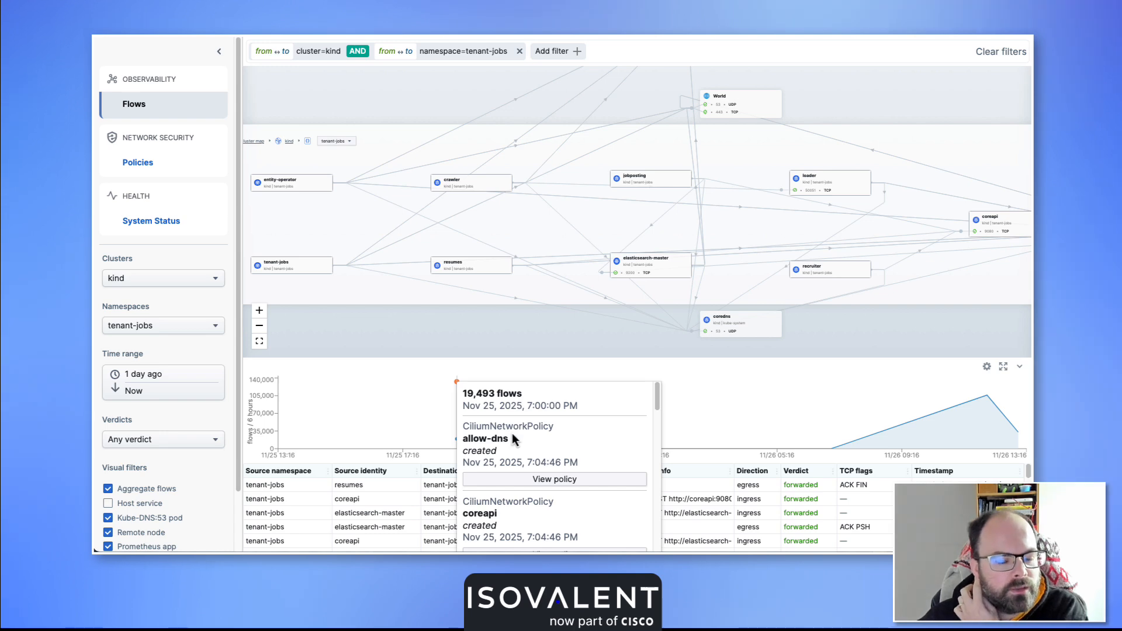
pyautogui.scroll(-5, 552, 448)
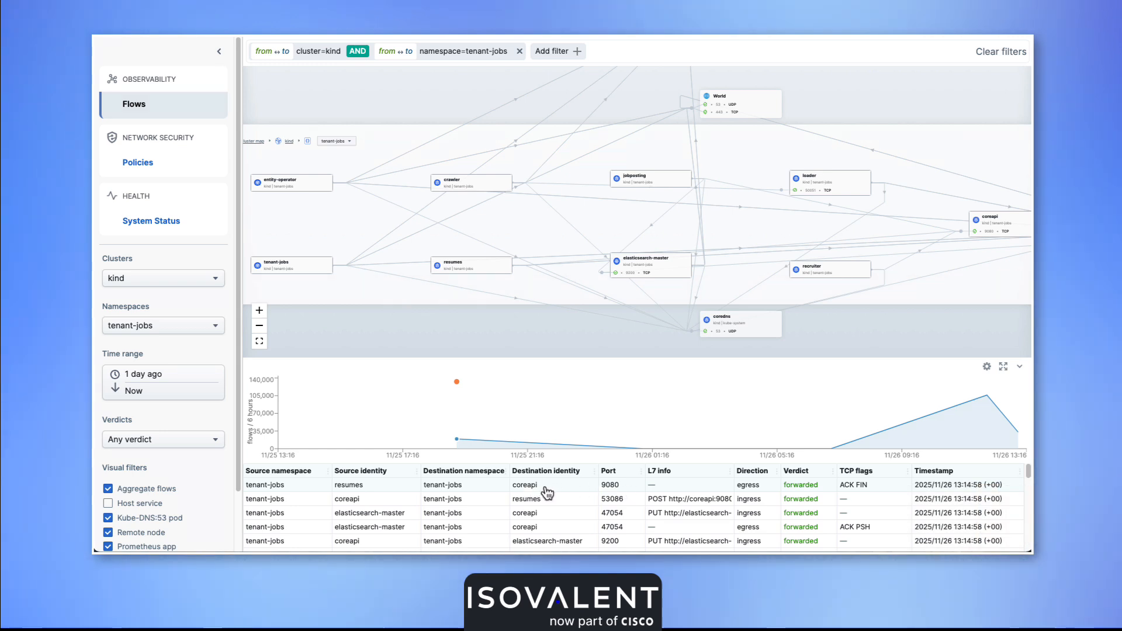
# Create a Cilium network policy from the observed resumes to coreapi flow on port 9080.
pyautogui.click(540, 489)
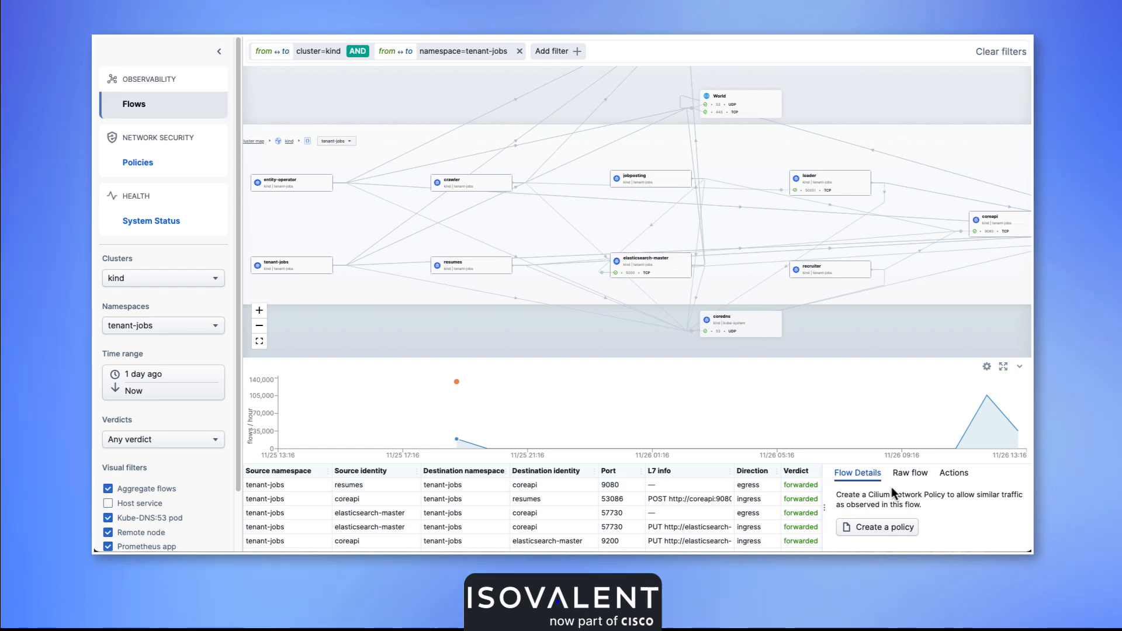
pyautogui.click(958, 478)
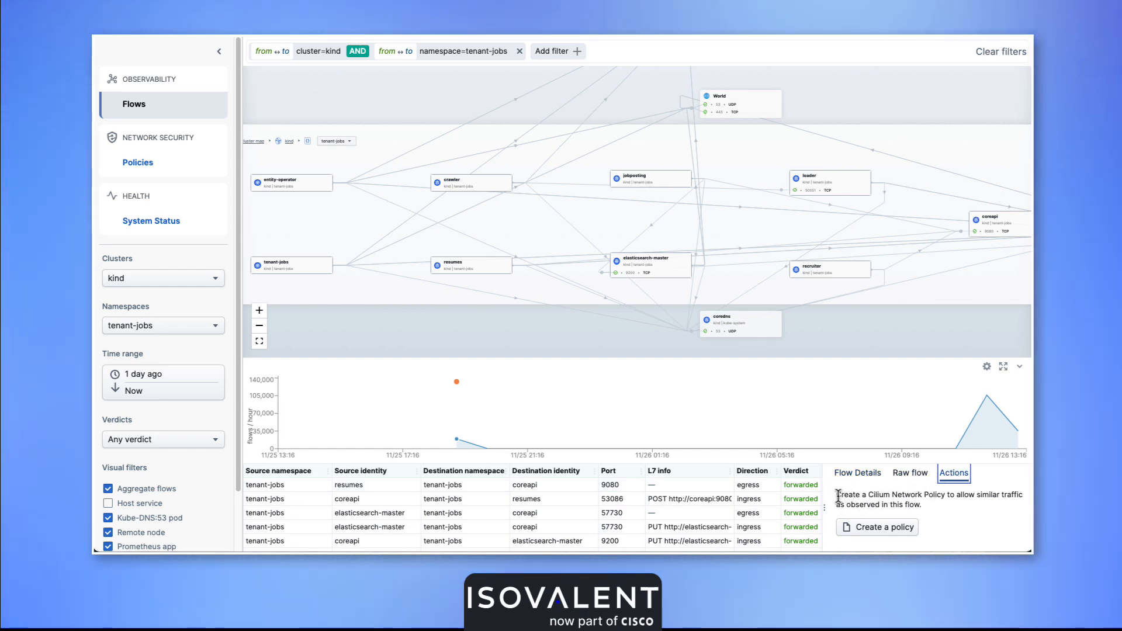
pyautogui.moveTo(838, 497); pyautogui.dragTo(937, 506)
pyautogui.click(935, 513)
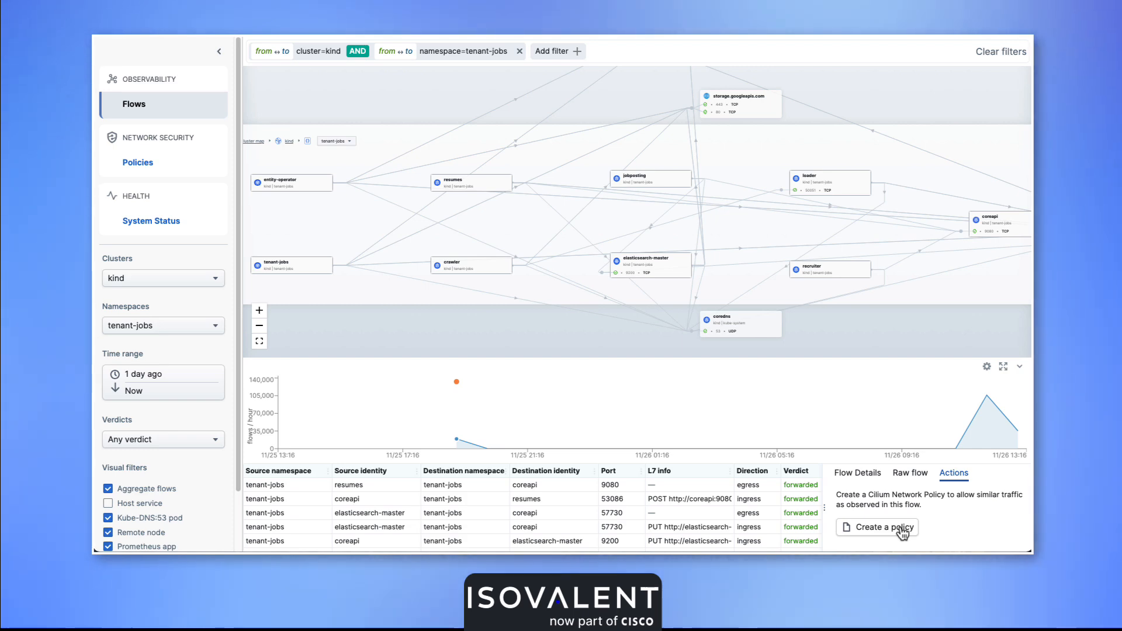
pyautogui.click(901, 529)
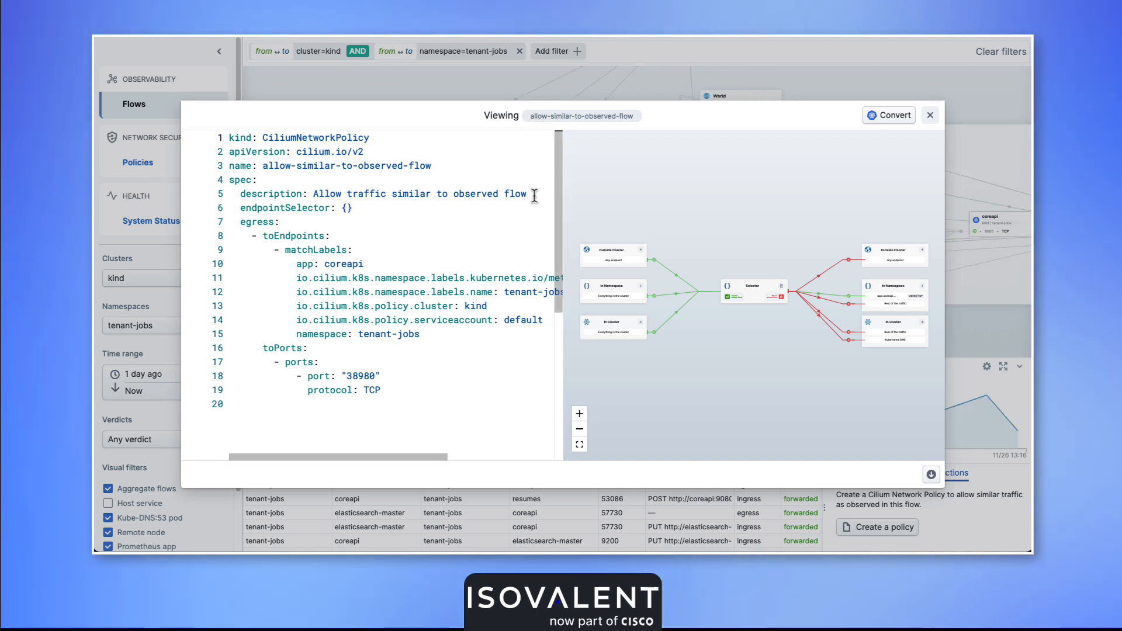
# Name the policy test-policy-click-to-add in the diagram's selector settings and save it.
pyautogui.scroll(3, 730, 292)
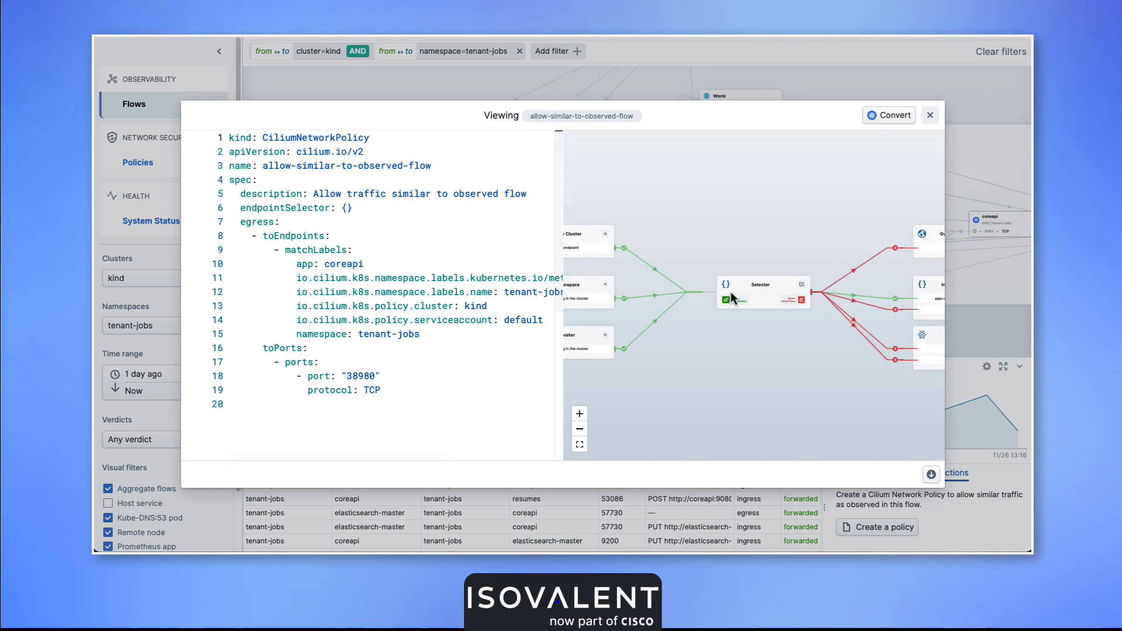
pyautogui.scroll(3, 716, 292)
pyautogui.moveTo(715, 291); pyautogui.dragTo(627, 295)
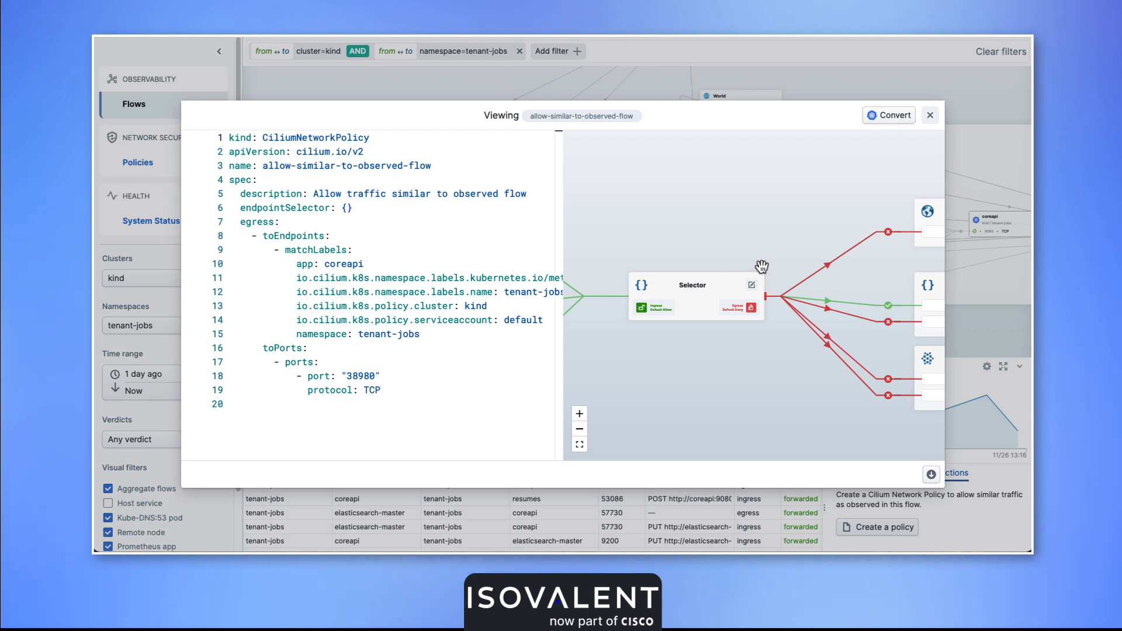
pyautogui.moveTo(761, 266); pyautogui.dragTo(828, 243)
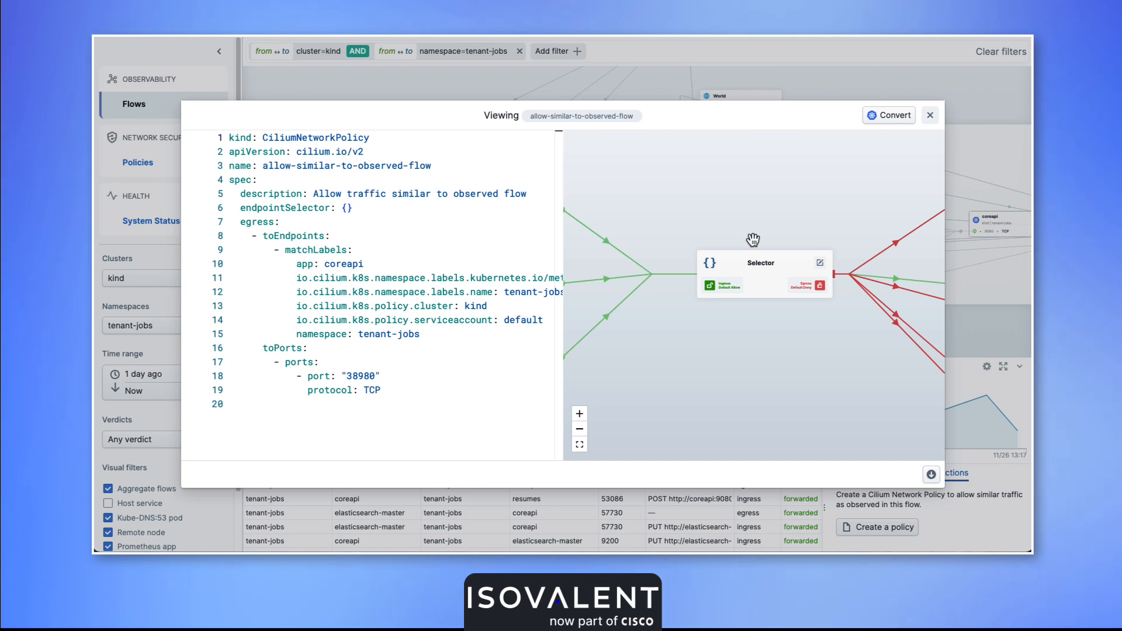
pyautogui.click(820, 264)
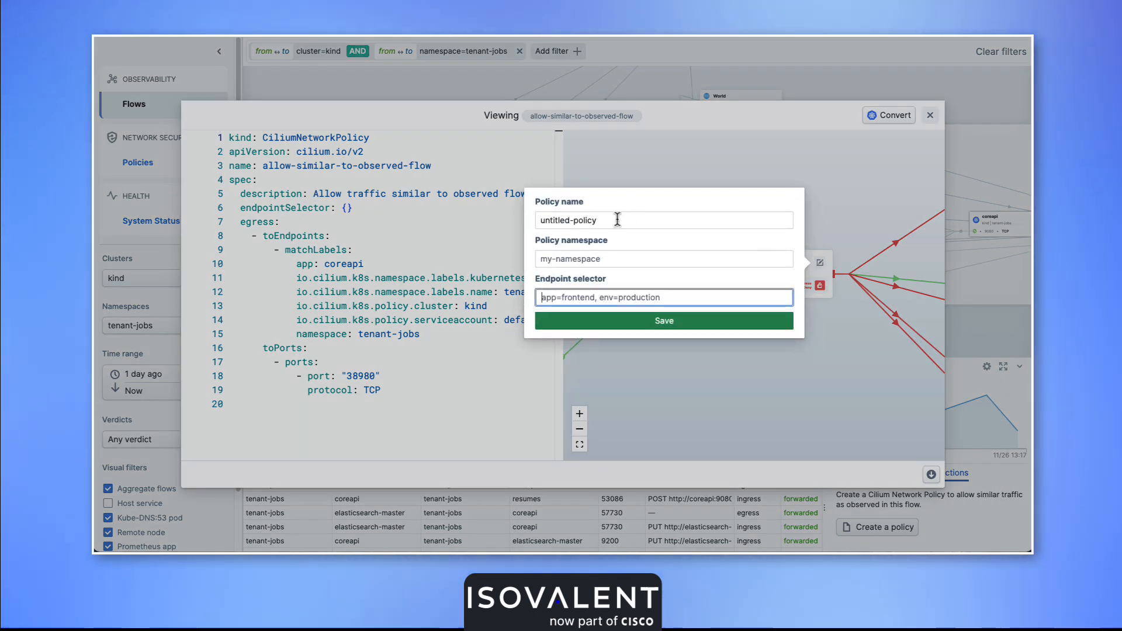
pyautogui.moveTo(617, 221); pyautogui.dragTo(531, 221)
pyautogui.write('test-policy-')
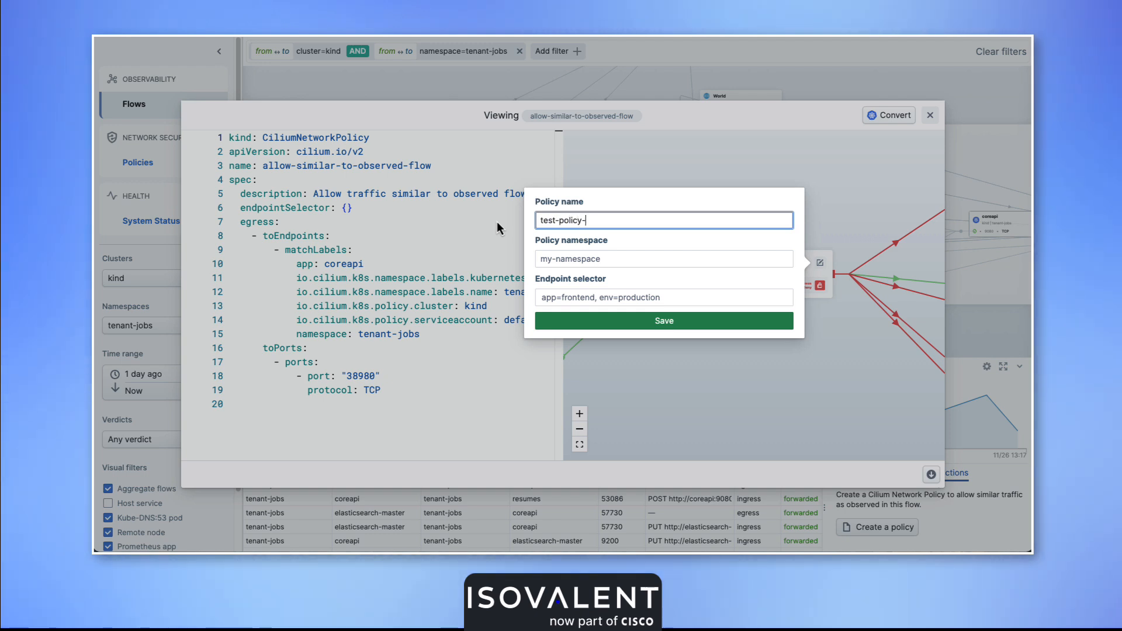
pyautogui.write('click-to-add')
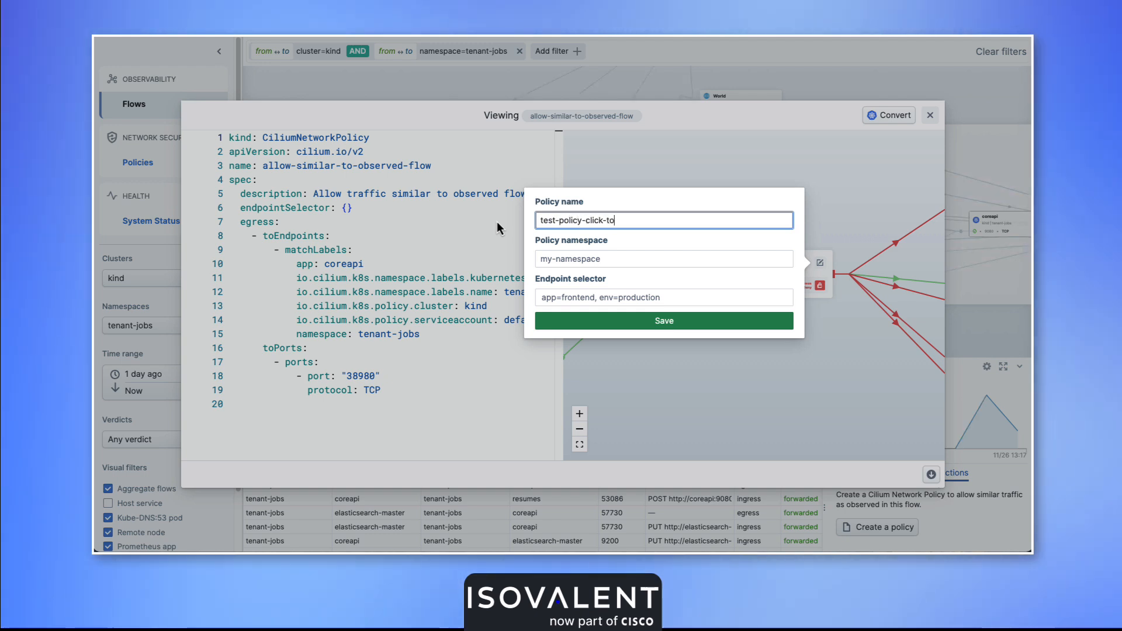
pyautogui.click(593, 321)
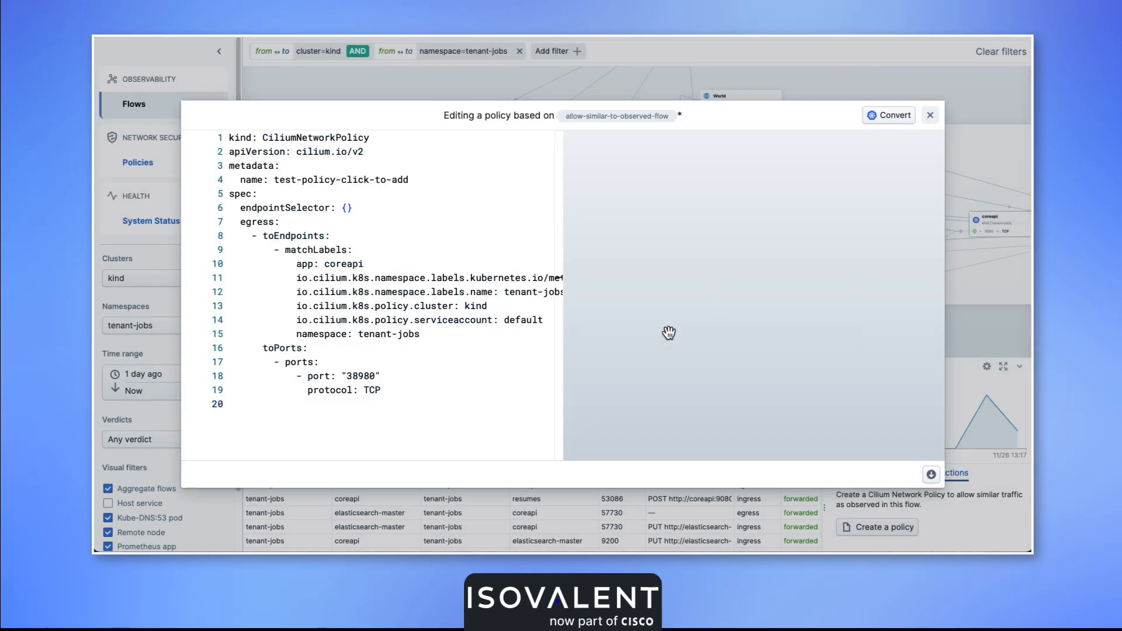
# Review the policy's metadata, selector settings, egress endpoint labels and port rules in the YAML and diagram.
pyautogui.moveTo(409, 179); pyautogui.dragTo(234, 165)
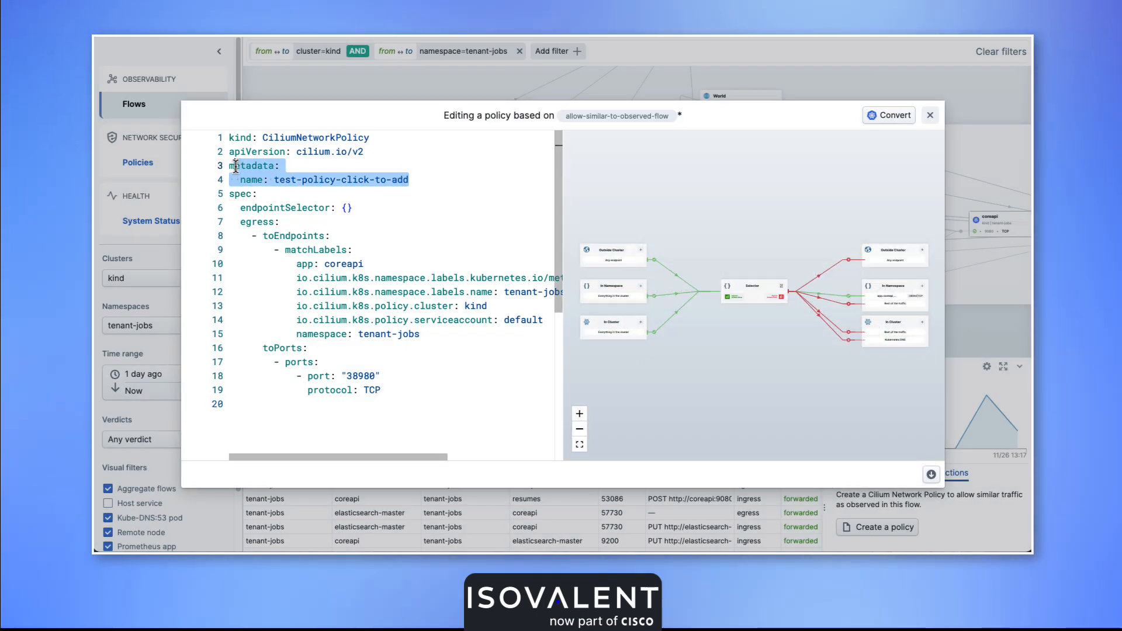
pyautogui.click(634, 260)
pyautogui.click(744, 359)
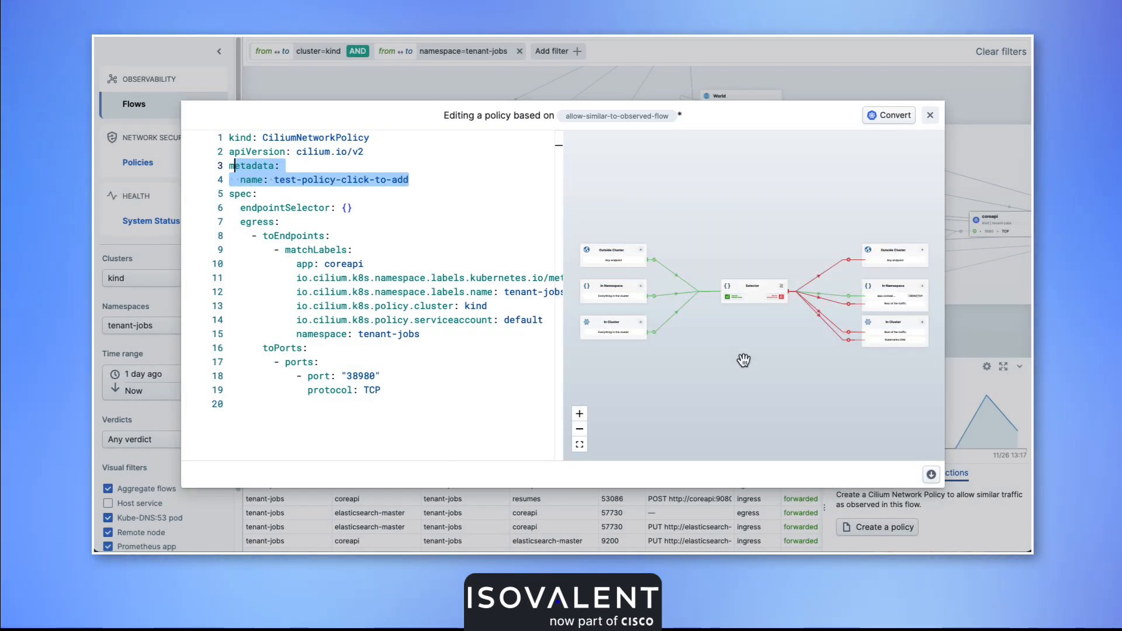
pyautogui.click(782, 286)
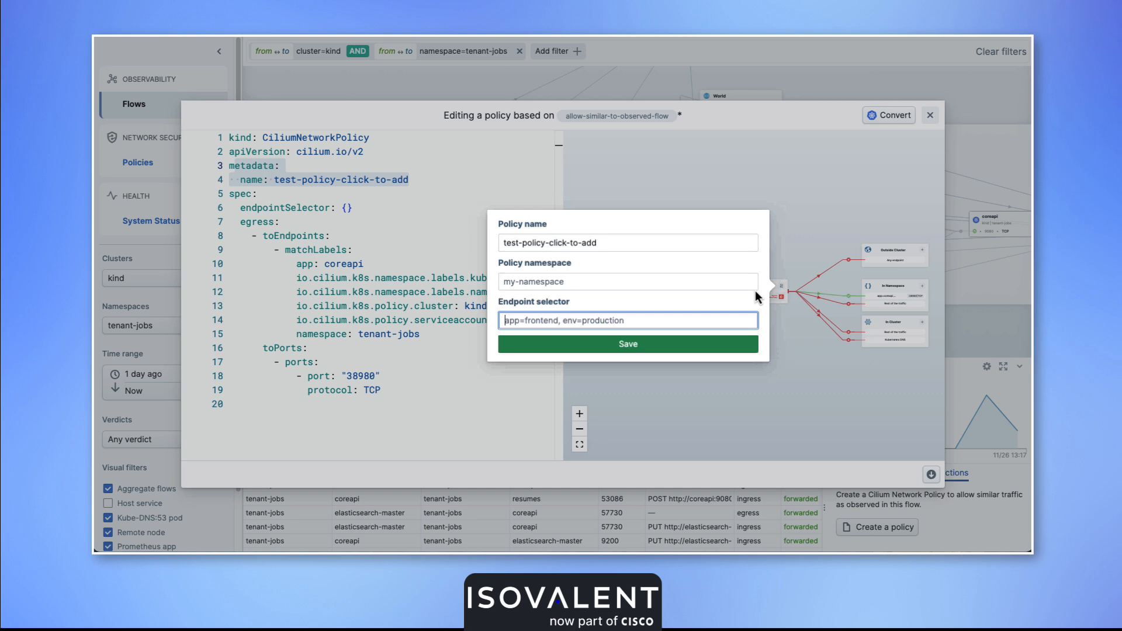
pyautogui.click(577, 281)
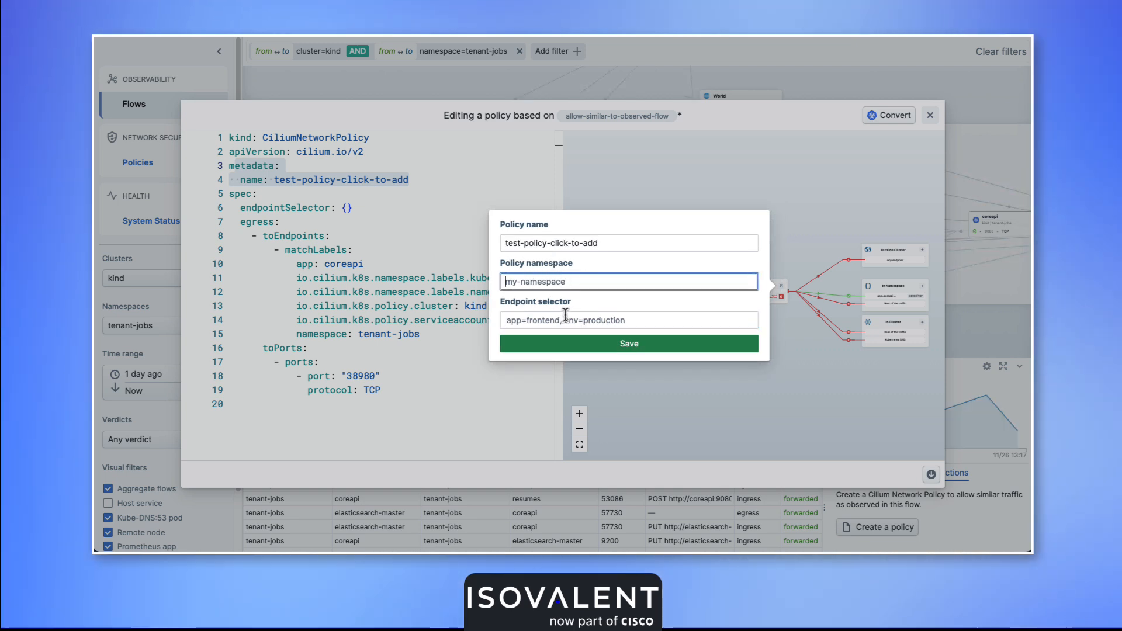
pyautogui.click(688, 380)
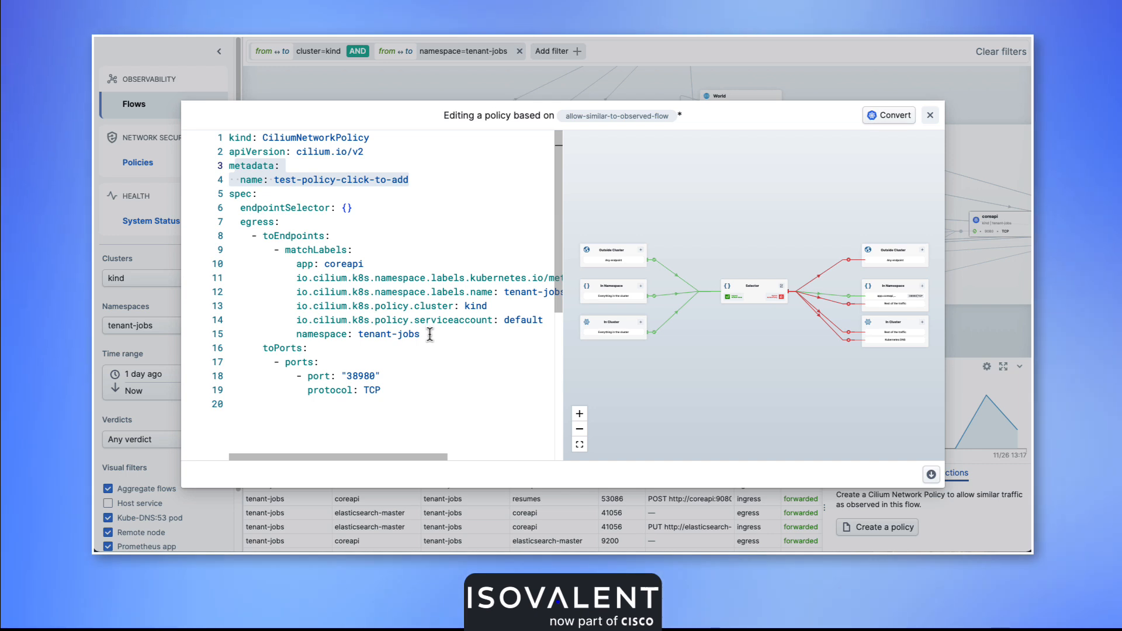
pyautogui.moveTo(429, 334); pyautogui.dragTo(229, 224)
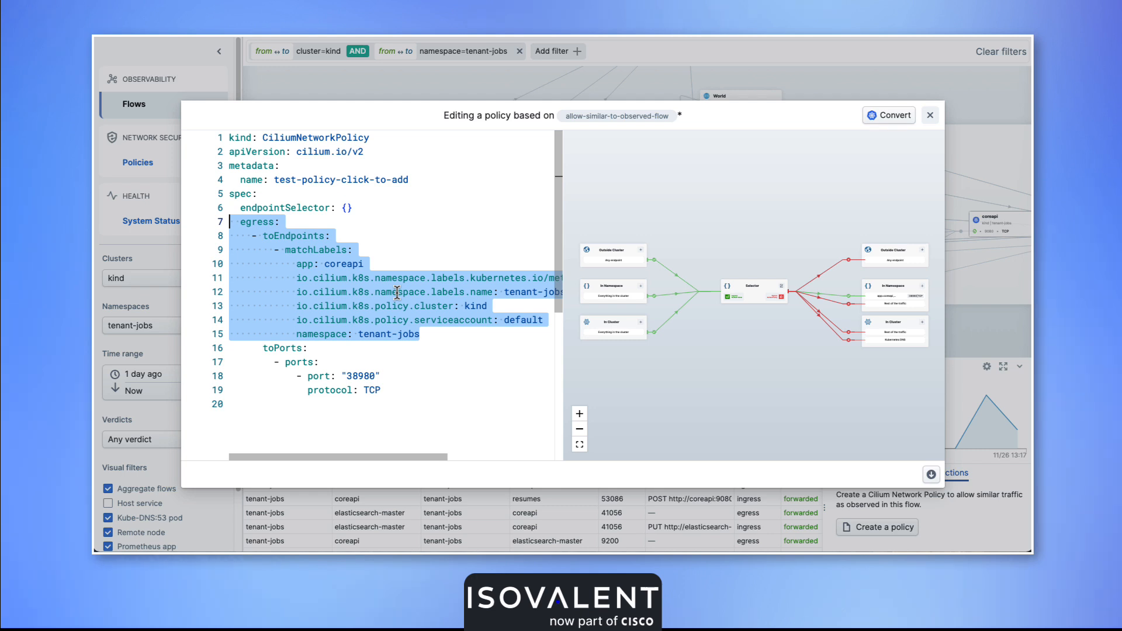
pyautogui.moveTo(382, 390); pyautogui.dragTo(284, 362)
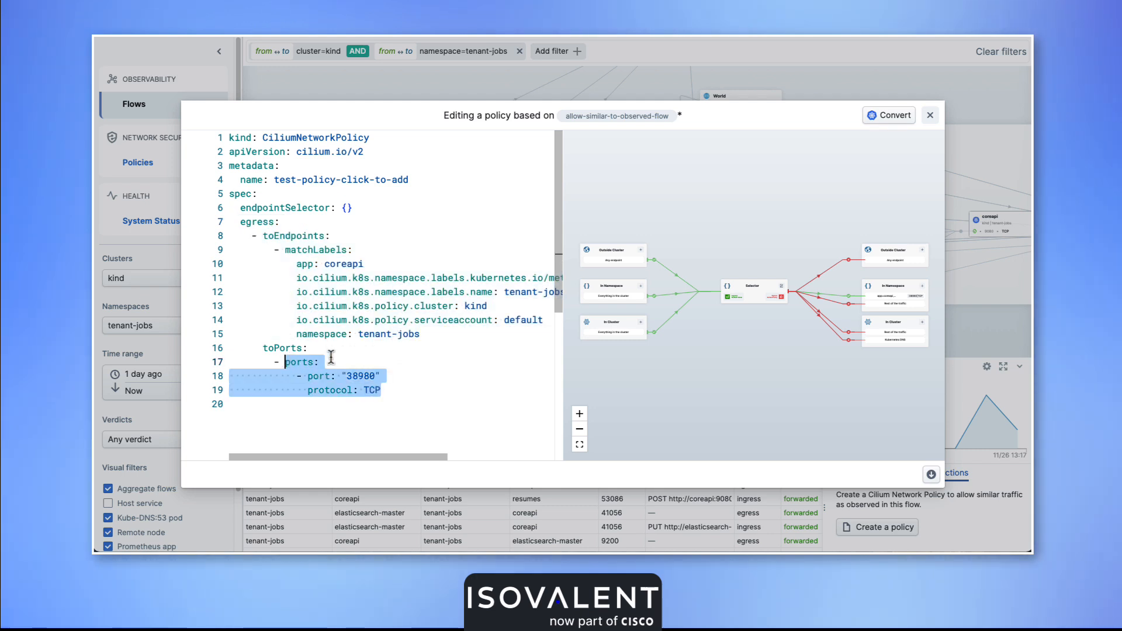
pyautogui.click(362, 350)
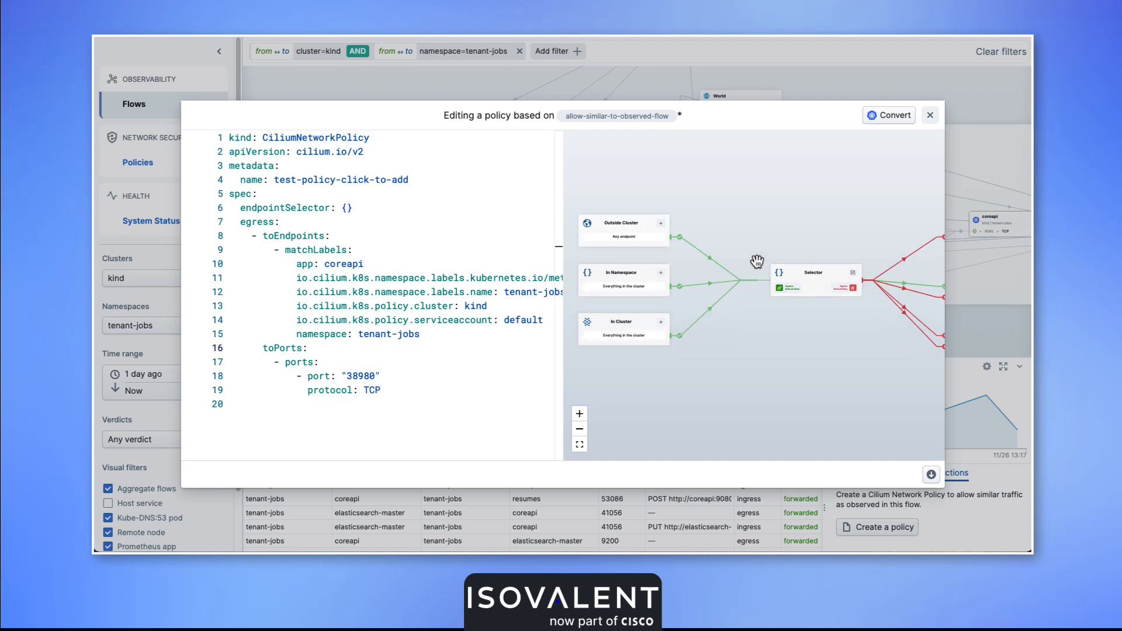
pyautogui.click(653, 283)
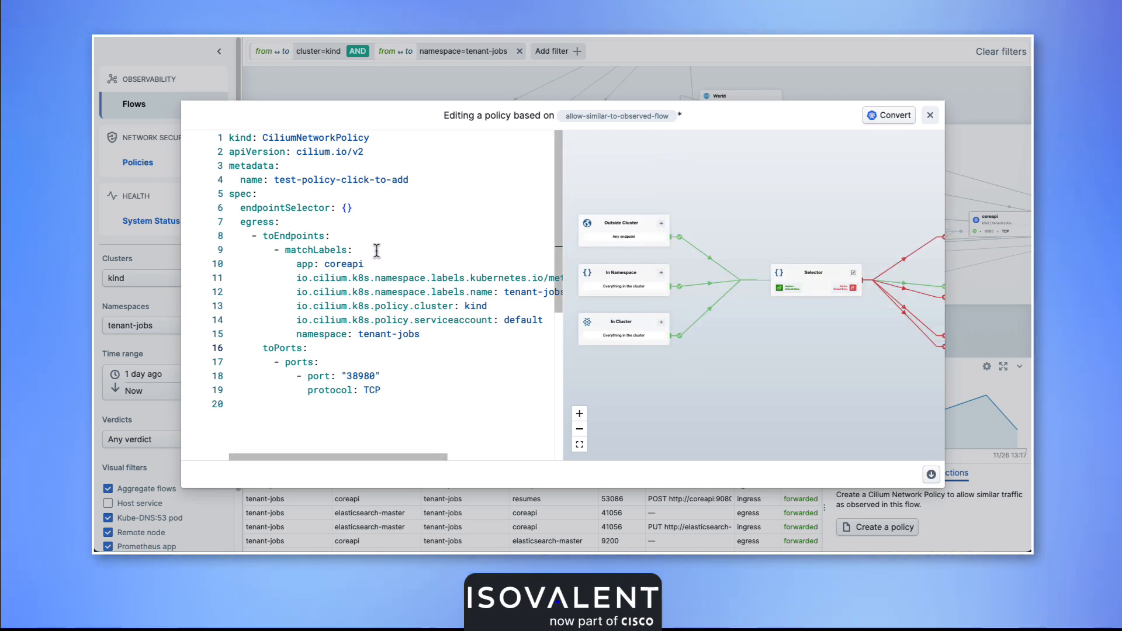
# Add "namespace: tenant-jobs" under the policy's metadata name in the YAML and select the coreapi app label value.
pyautogui.doubleClick(415, 182)
pyautogui.press('End')
pyautogui.press('Return')
pyautogui.write('n')
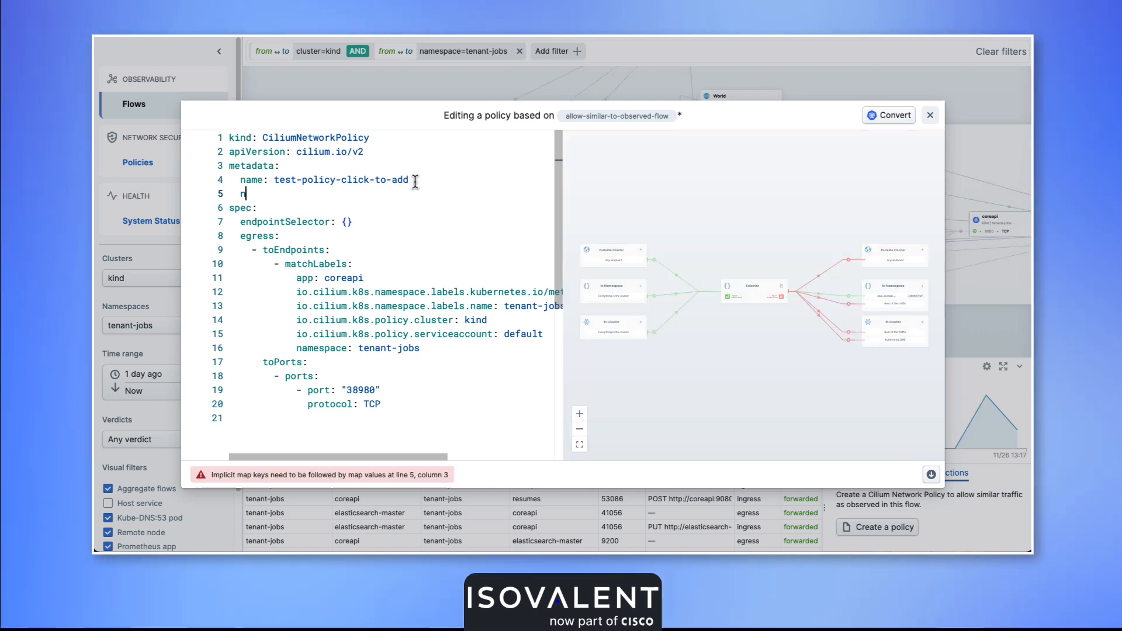
pyautogui.write('amespace: ')
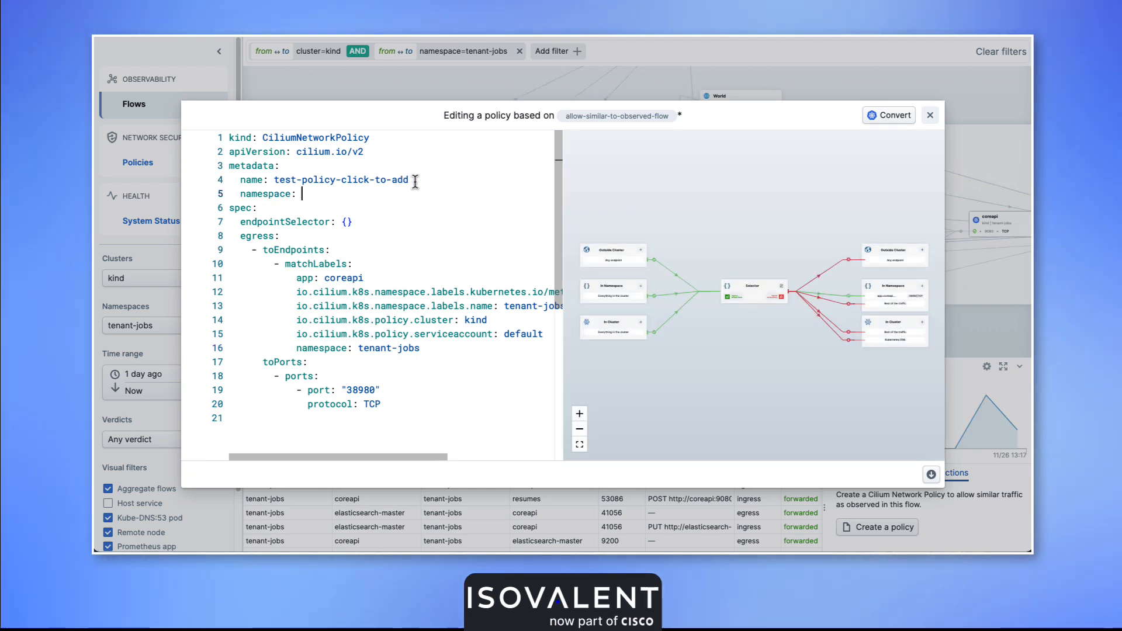
pyautogui.write('tenant-jobs')
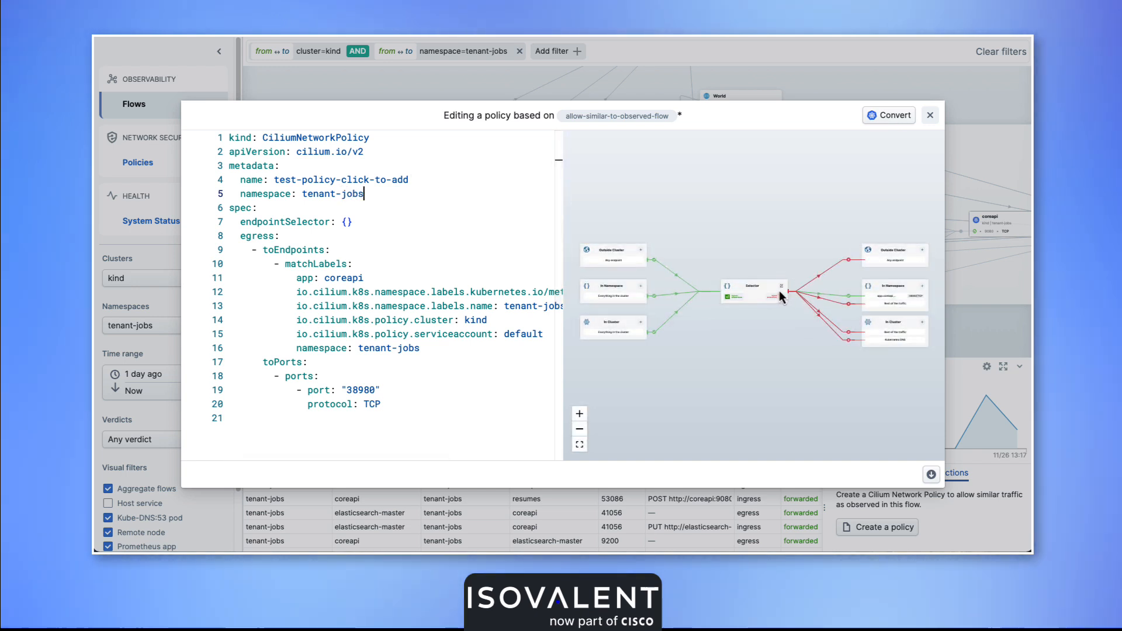
pyautogui.doubleClick(344, 278)
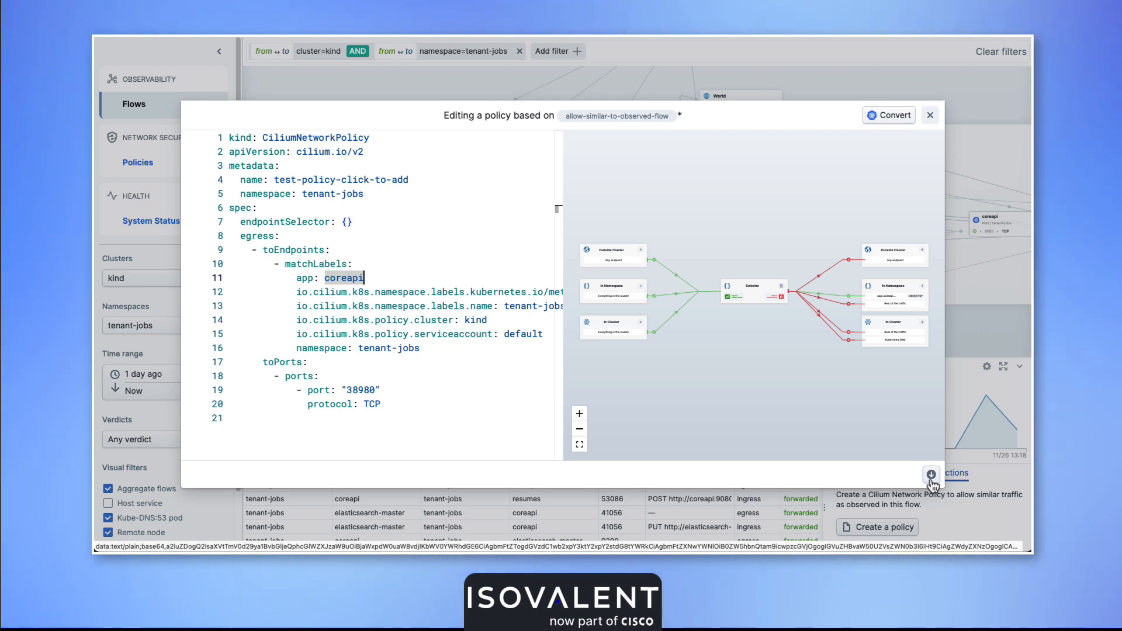
# Close the policy editor without keeping the unsaved edits and open the list of network policies.
pyautogui.click(932, 117)
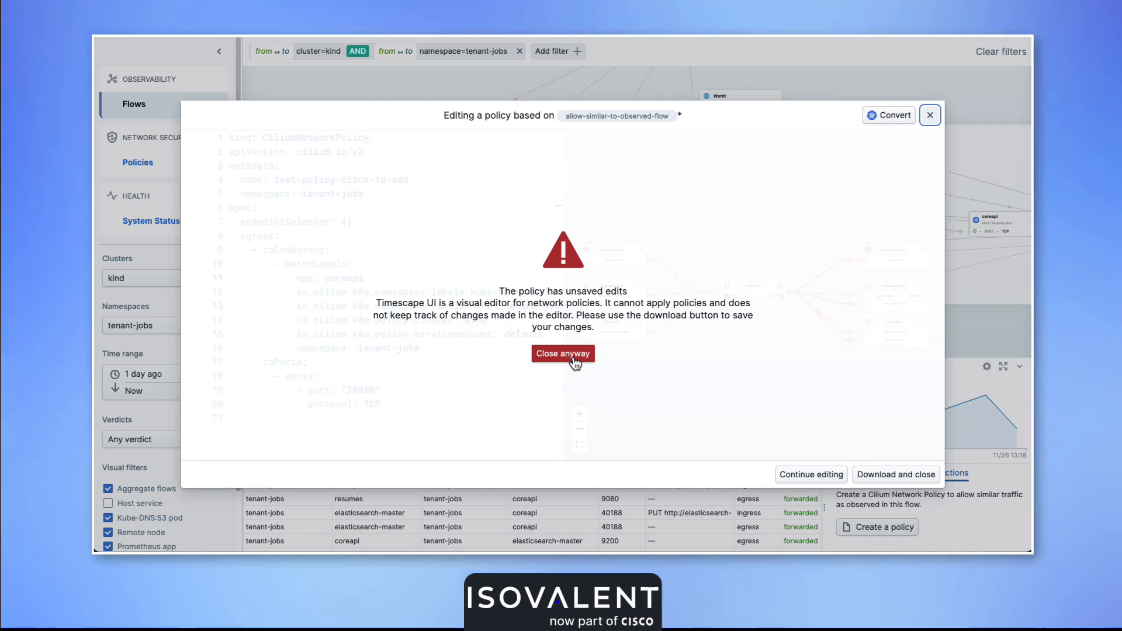
pyautogui.click(573, 358)
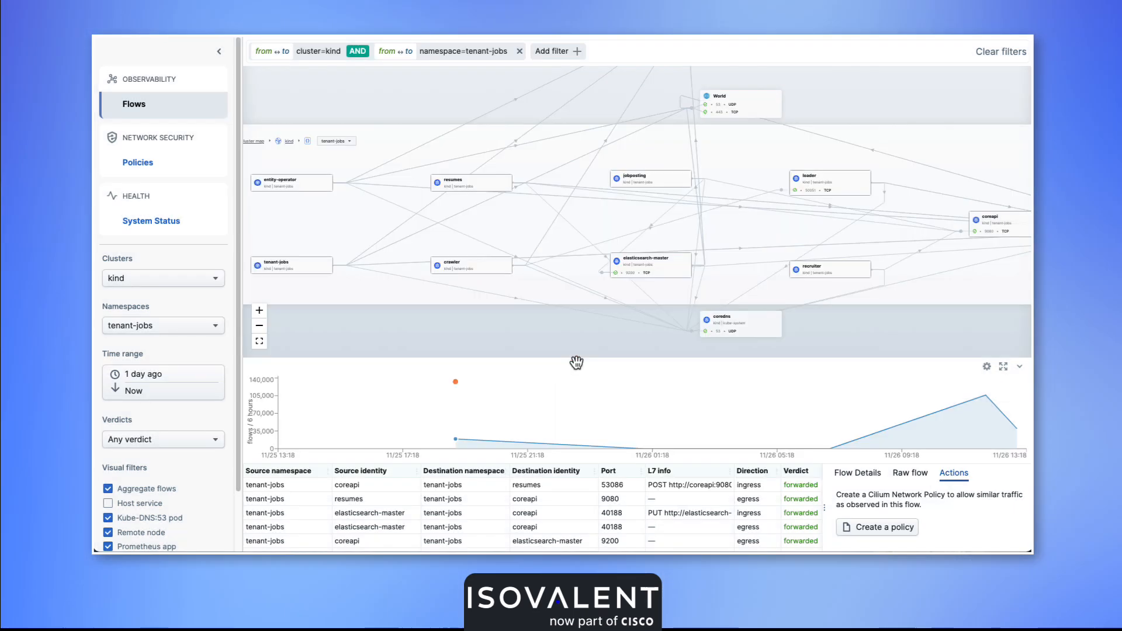
pyautogui.click(168, 169)
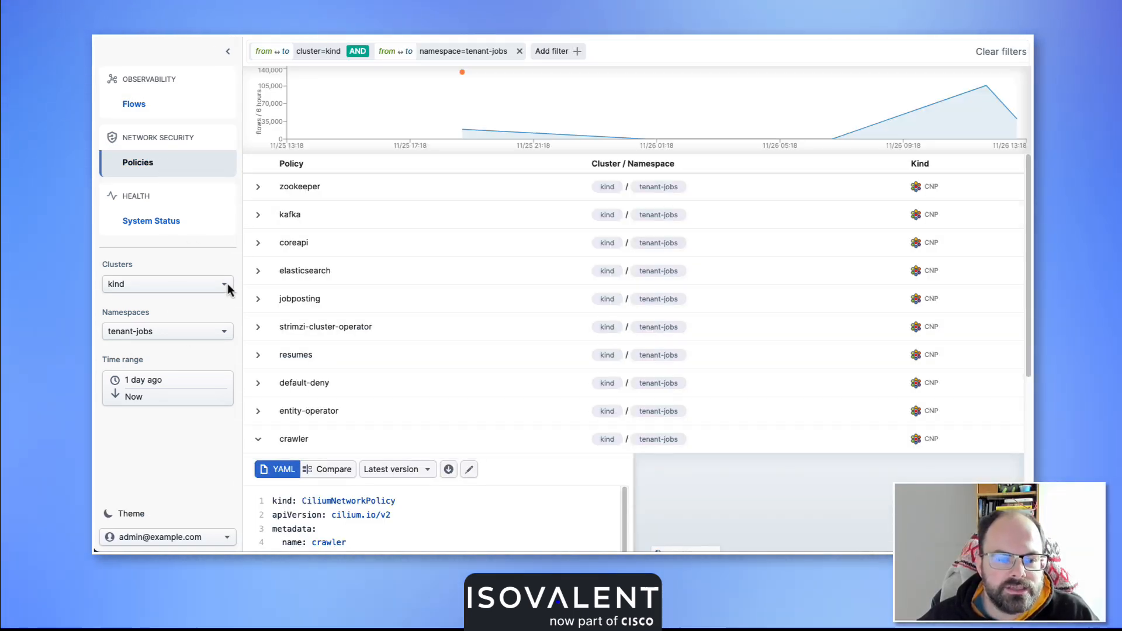
# Expand the crawler policy and inspect the policy creation events on the flow timeline.
pyautogui.click(258, 438)
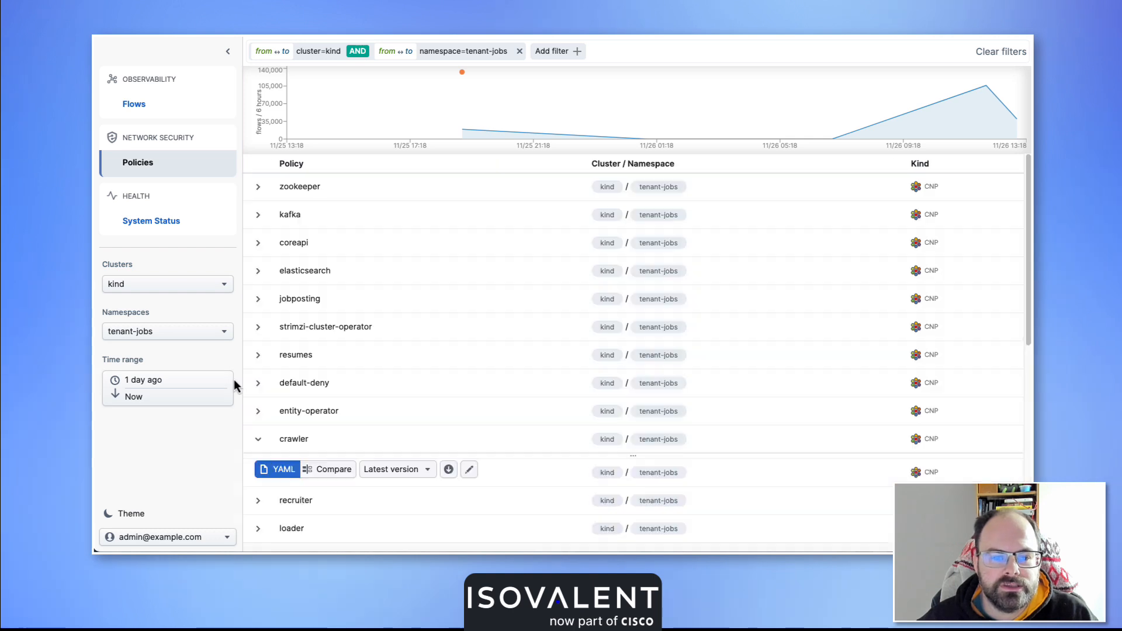
pyautogui.moveTo(473, 114)
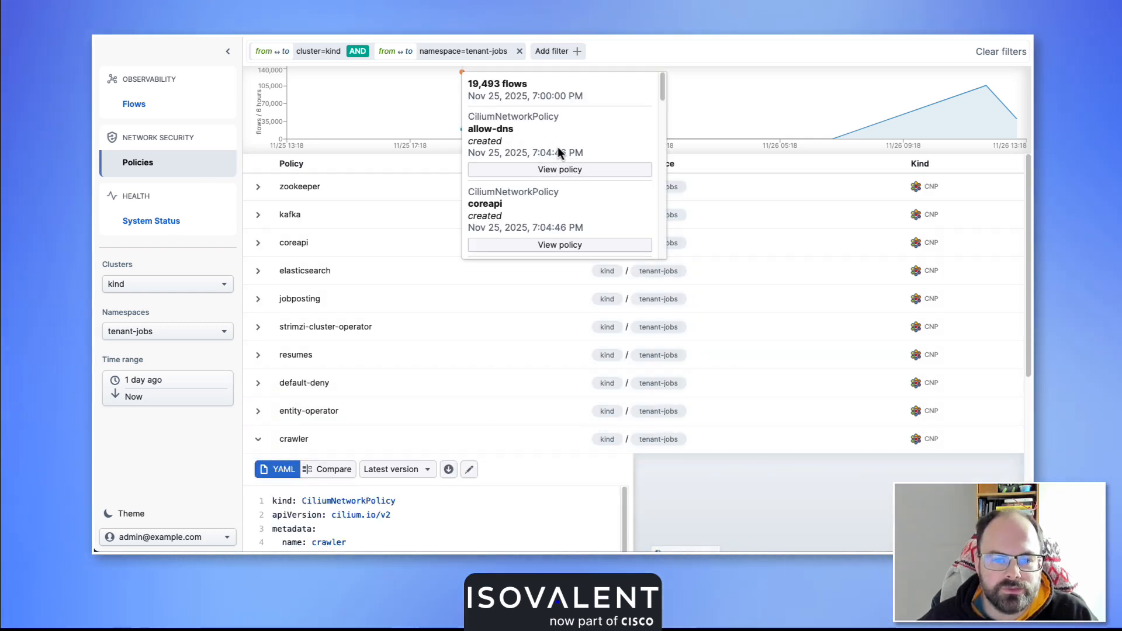
pyautogui.scroll(-1, 522, 260)
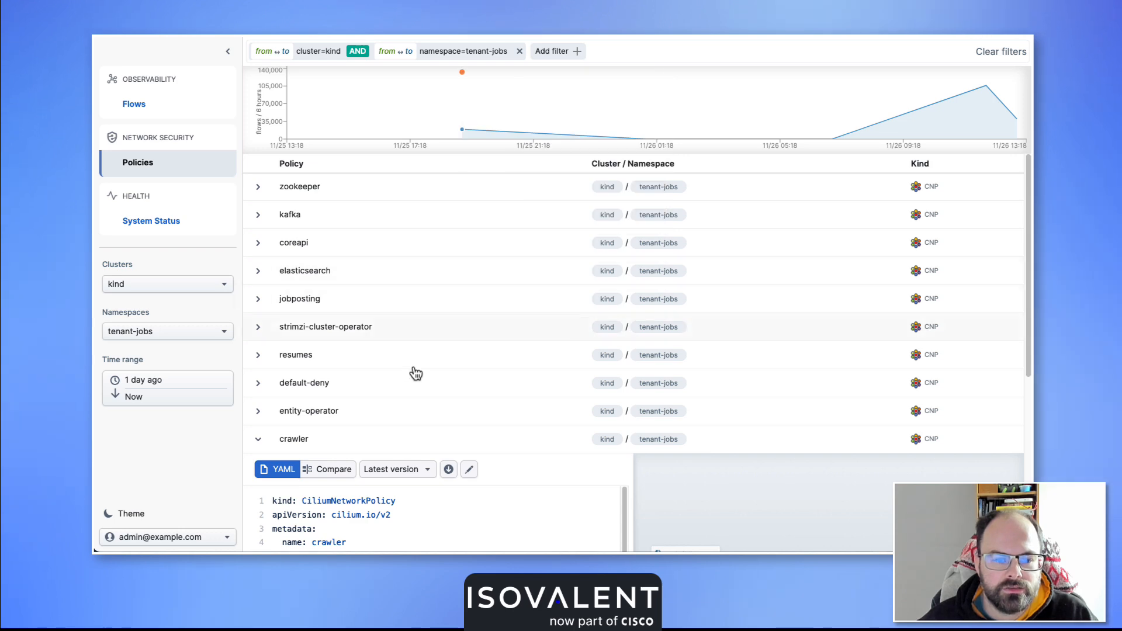
pyautogui.scroll(-5, 415, 371)
pyautogui.scroll(-2, 472, 317)
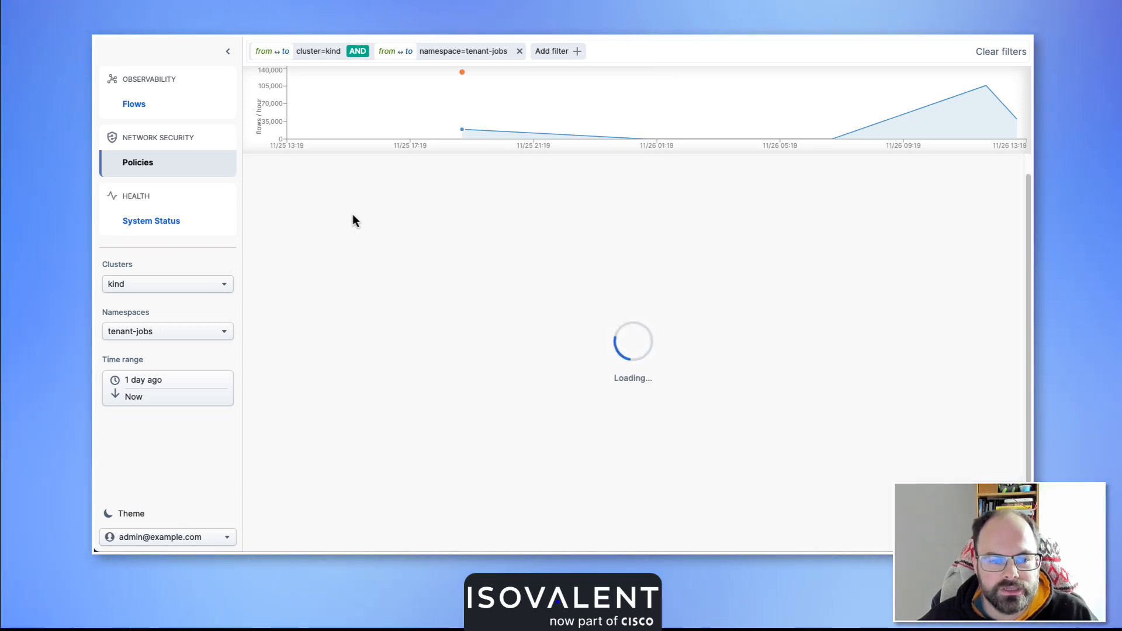
# Switch the crawler policy's YAML to comparison mode and look through its available versions.
pyautogui.click(333, 186)
pyautogui.click(362, 188)
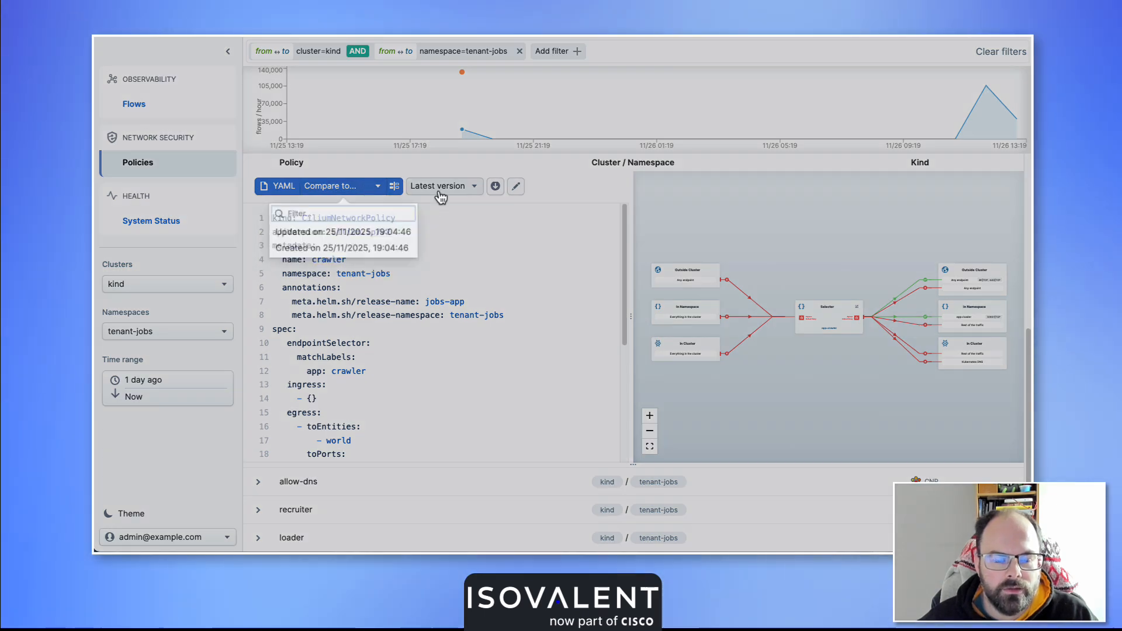
pyautogui.click(441, 187)
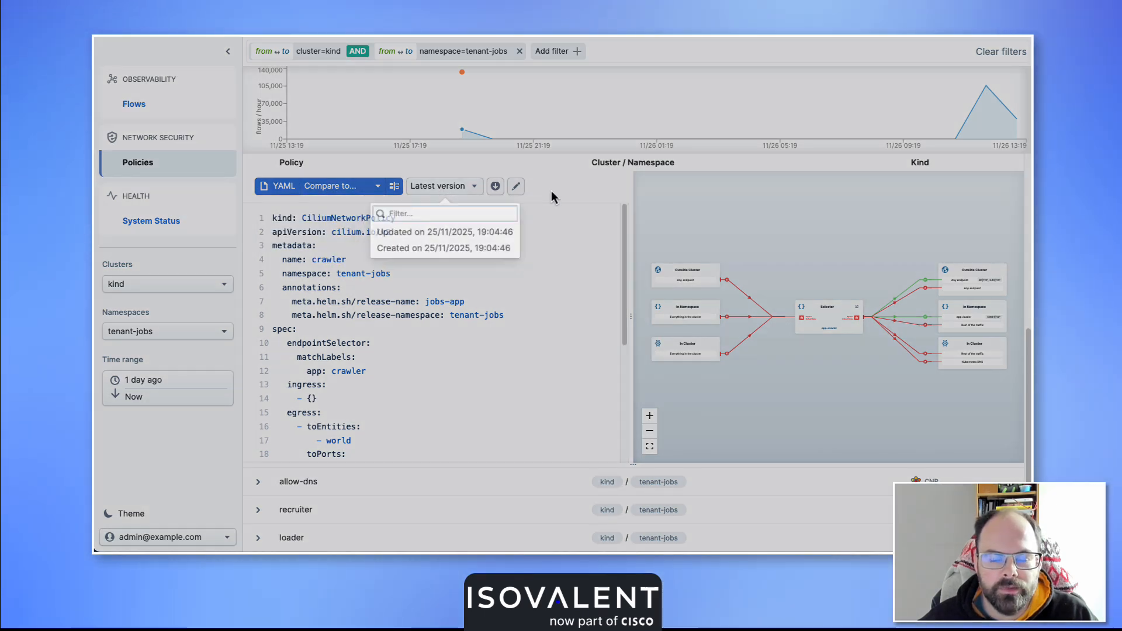
pyautogui.click(556, 223)
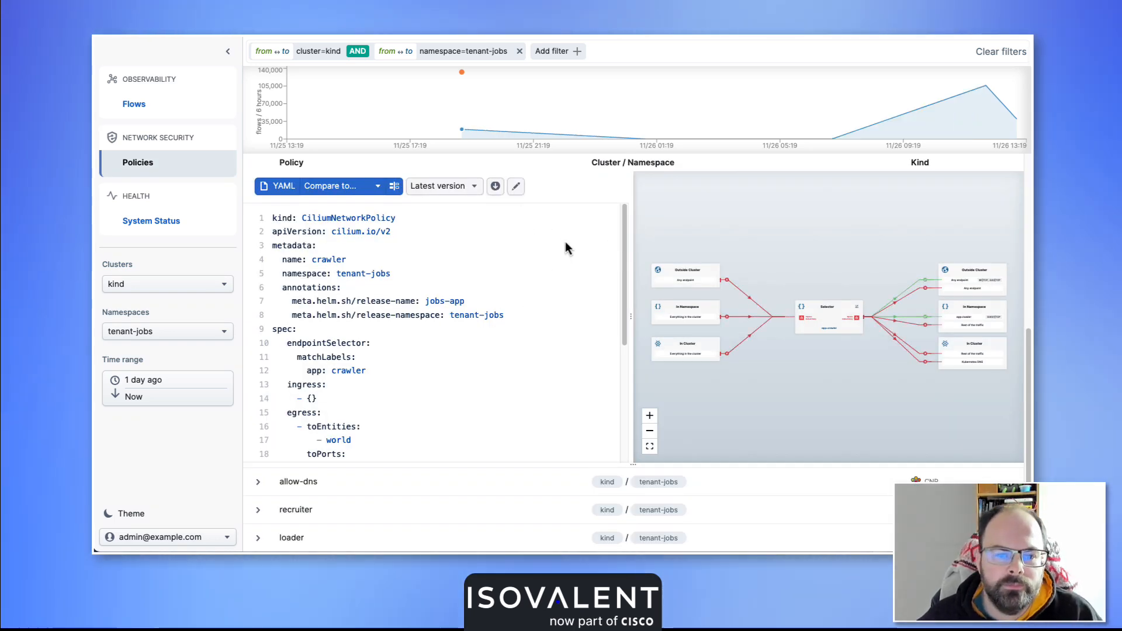
pyautogui.click(516, 187)
pyautogui.moveTo(365, 194); pyautogui.dragTo(303, 195)
pyautogui.doubleClick(304, 180)
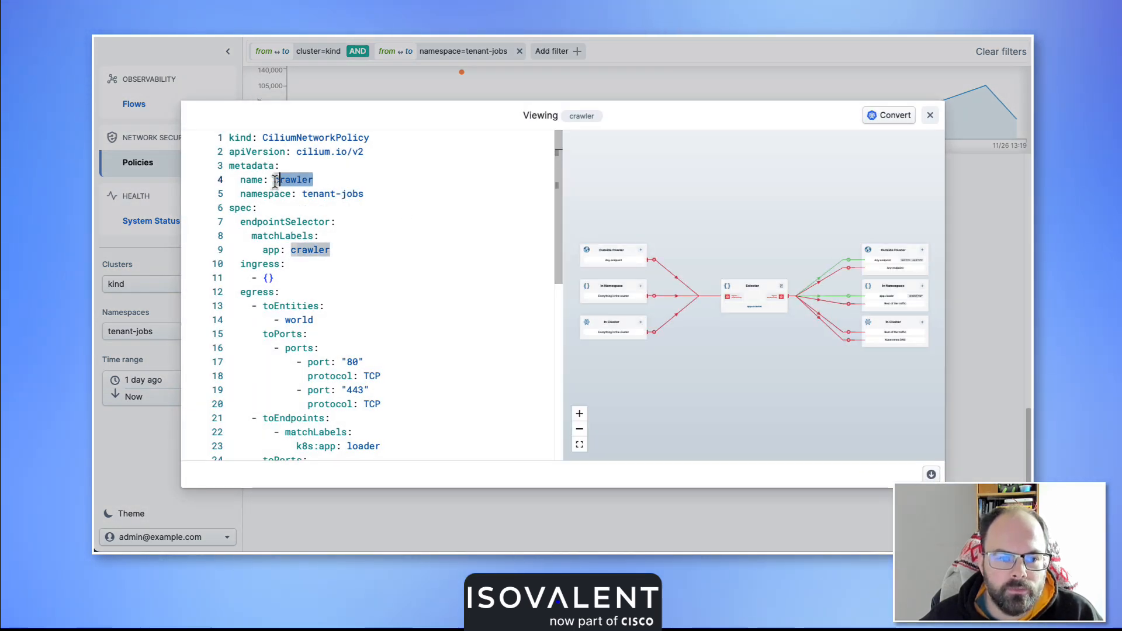
pyautogui.press('BackSpace')
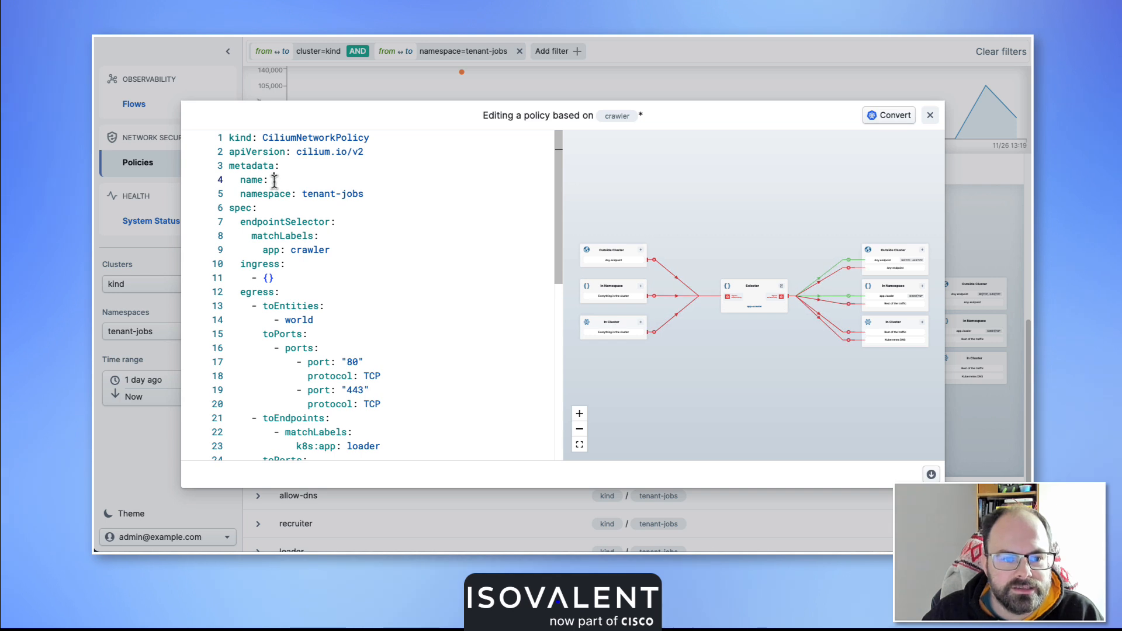
pyautogui.write('test-edit')
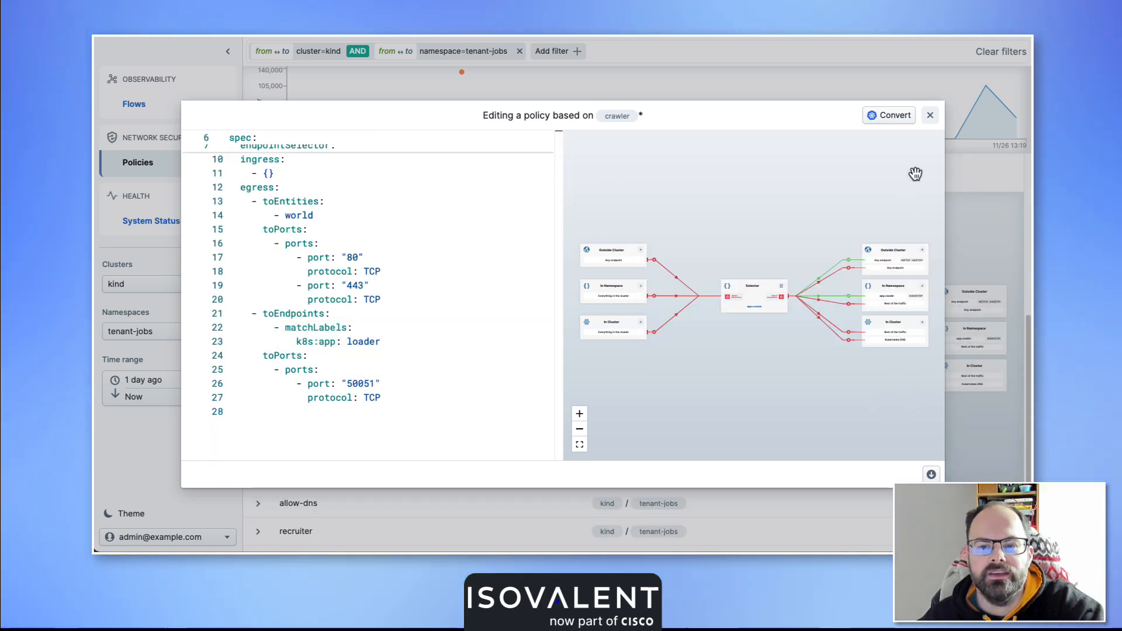
pyautogui.click(929, 115)
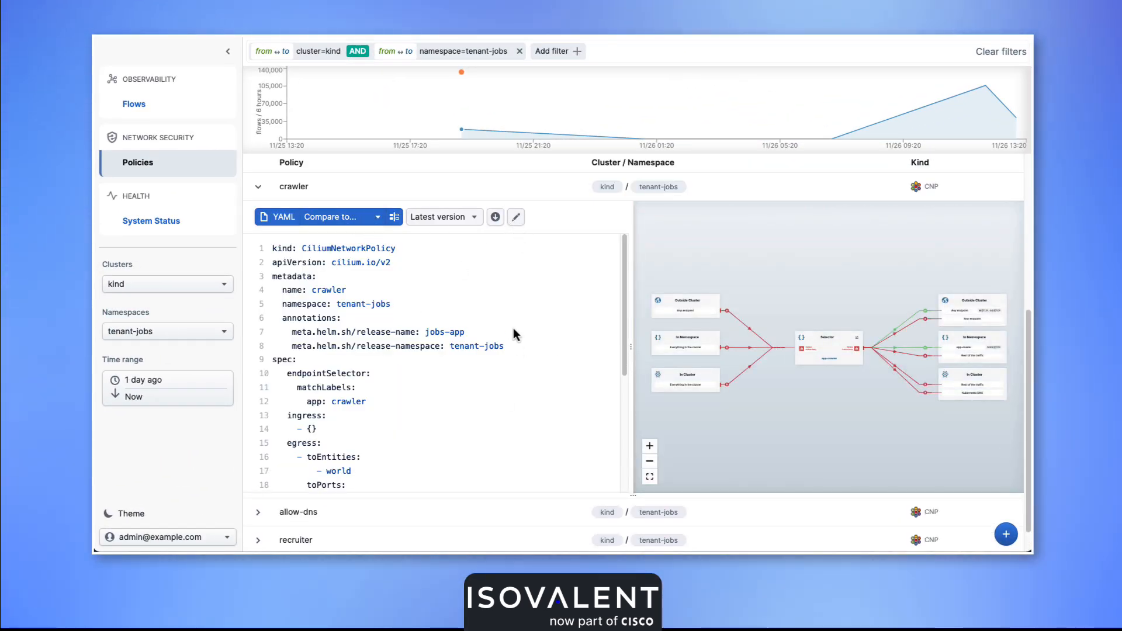
# Edit the crawler policy's egress rules, setting the world ports to 8080 and 6443 and the loader port to 5051.
pyautogui.click(516, 219)
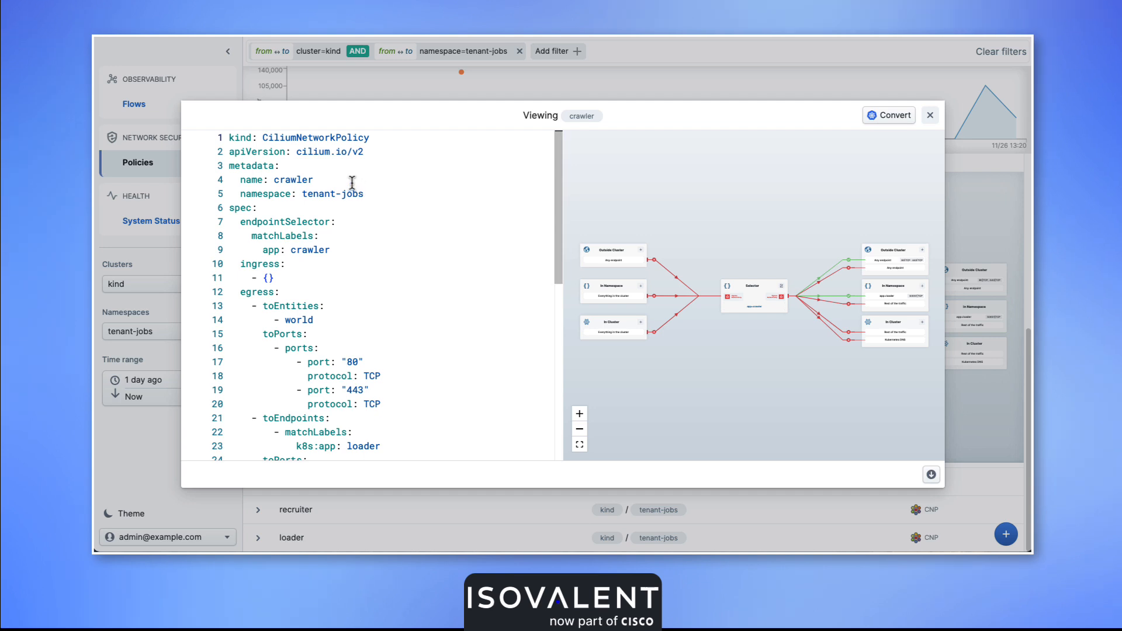
pyautogui.scroll(-3, 386, 305)
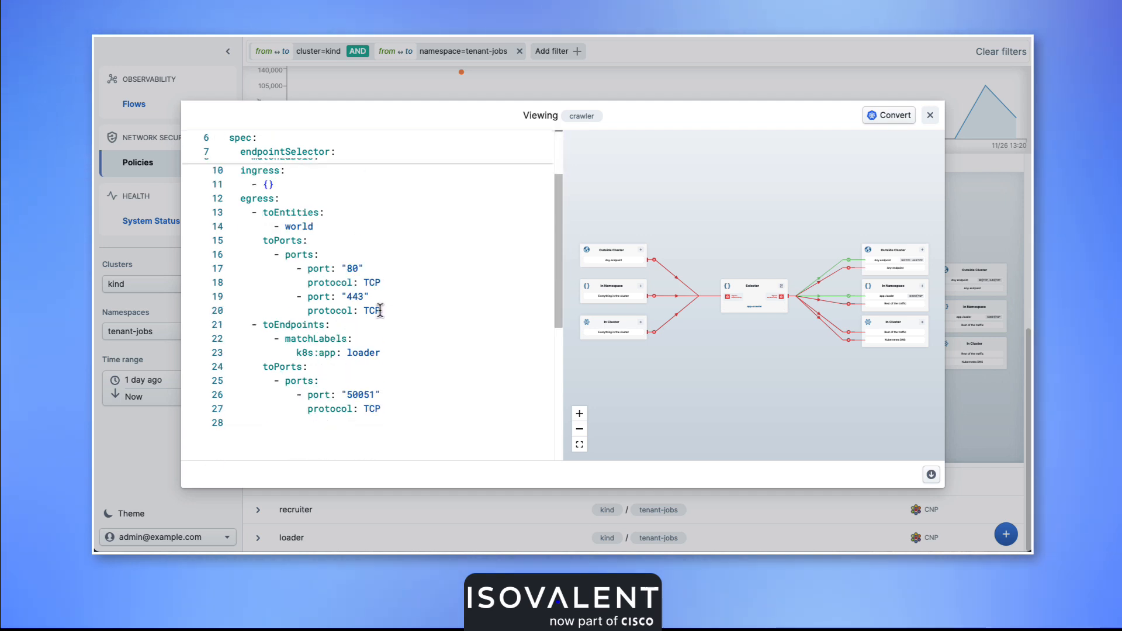
pyautogui.doubleClick(353, 268)
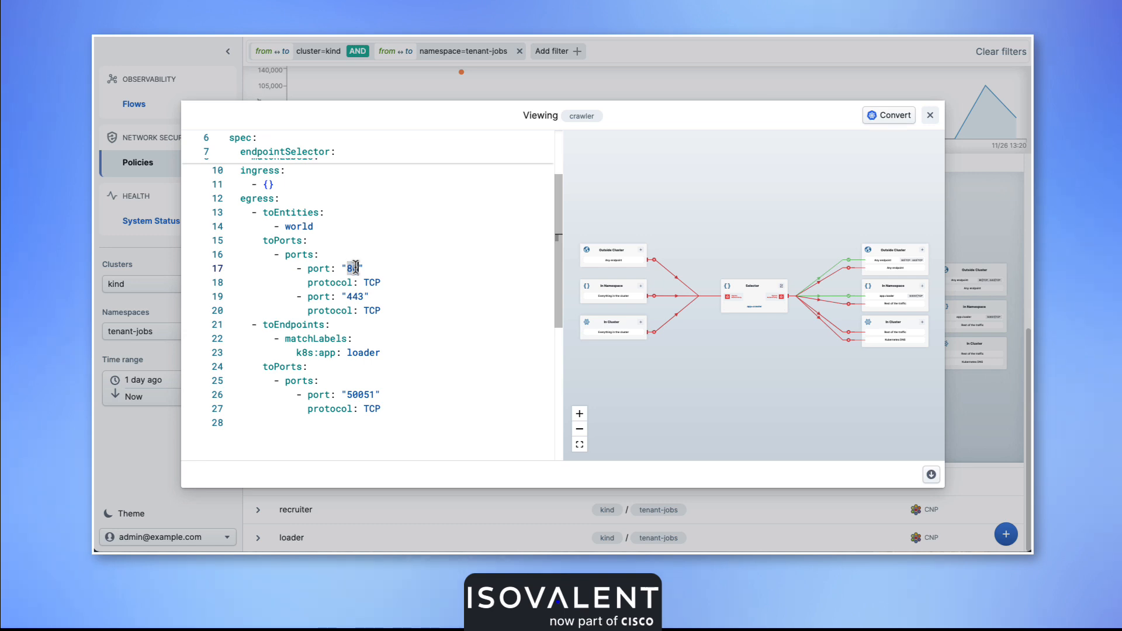
pyautogui.write('8080')
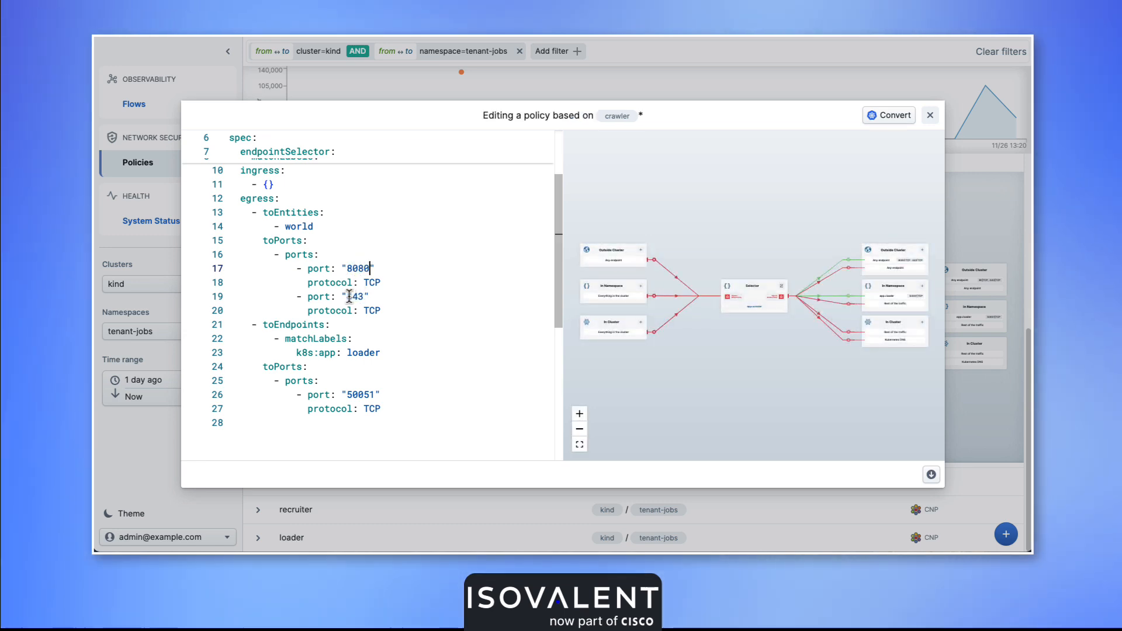
pyautogui.doubleClick(353, 296)
pyautogui.write('6443')
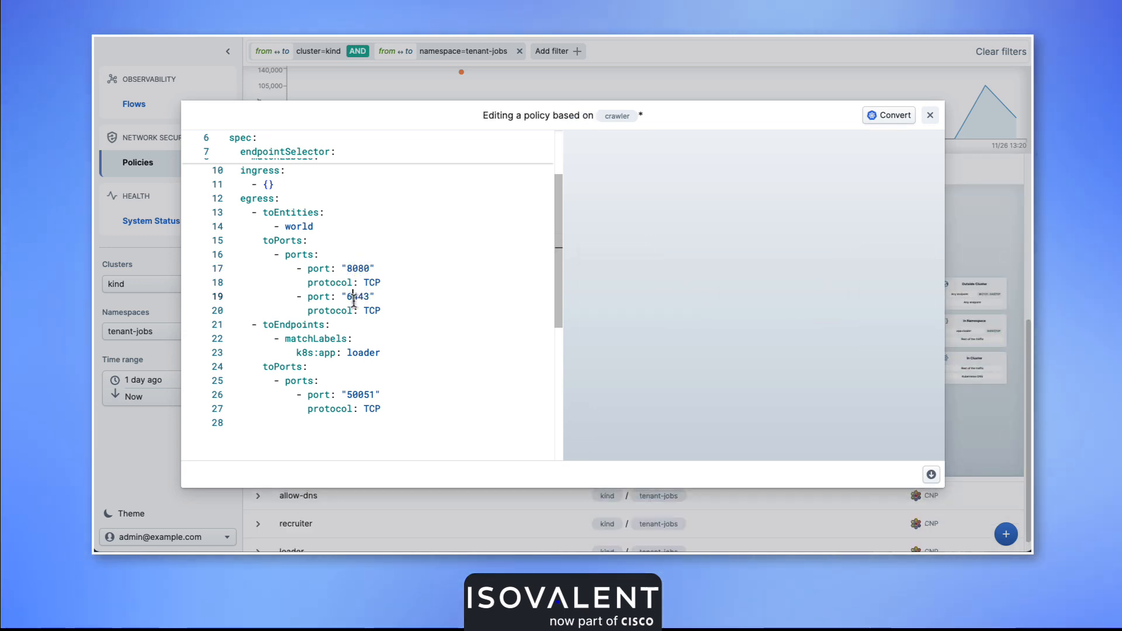
pyautogui.doubleClick(364, 395)
pyautogui.write('5051')
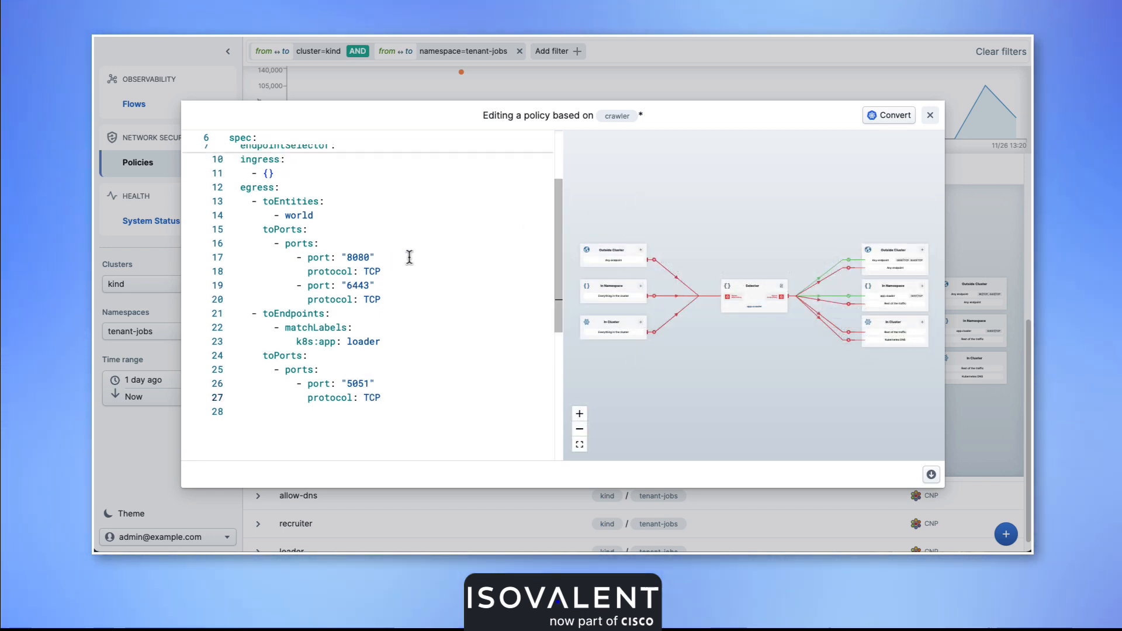
# Download the edited crawler policy as a YAML file and close the policy editor.
pyautogui.click(932, 475)
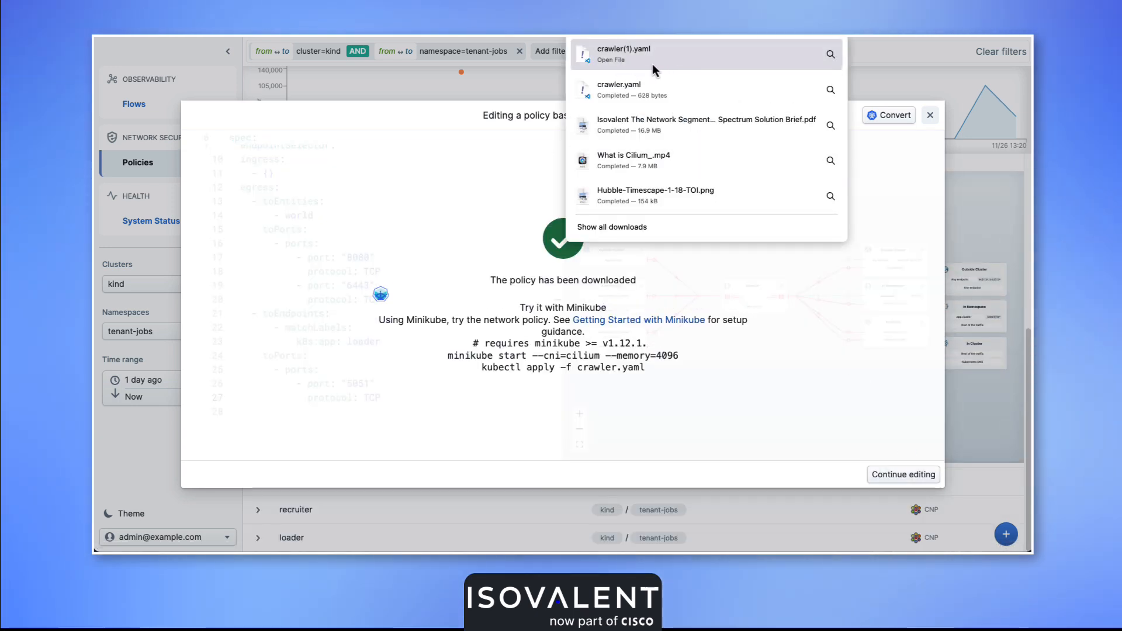
pyautogui.click(500, 214)
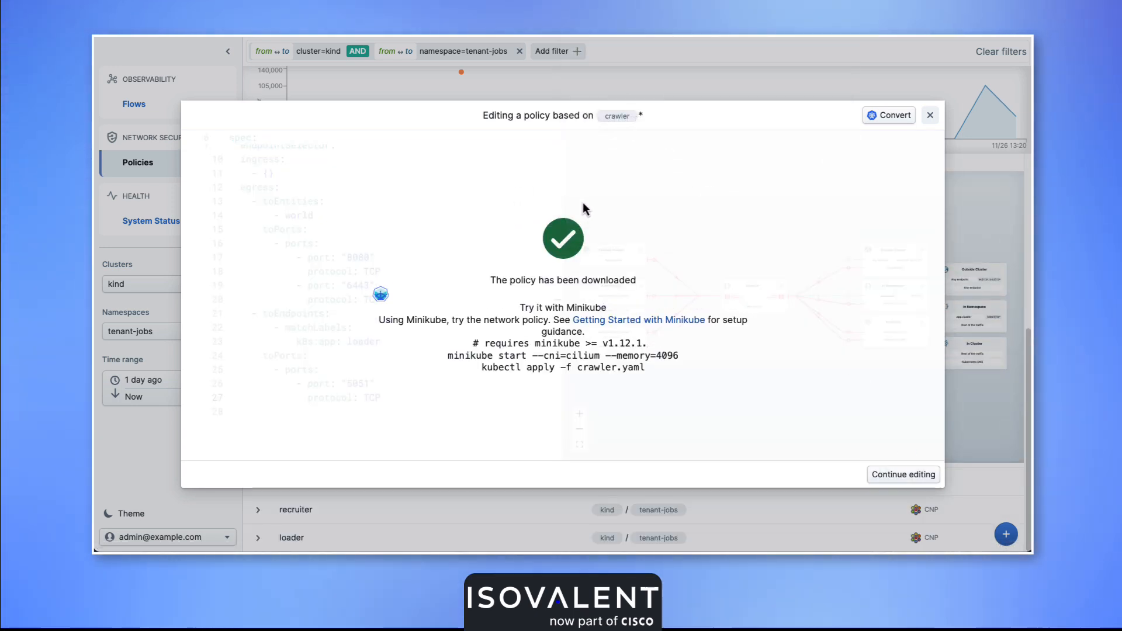
pyautogui.click(930, 115)
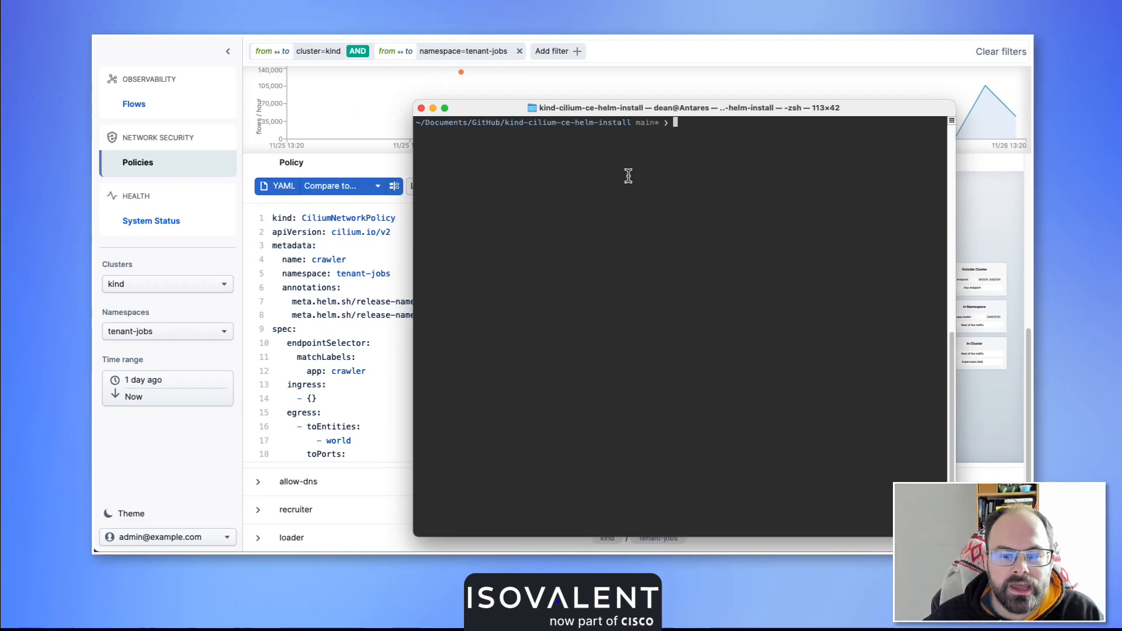
# Run kubectl apply -f on the downloaded crawler(1).yaml in the terminal, and minimise the terminal window.
pyautogui.write('kubec')
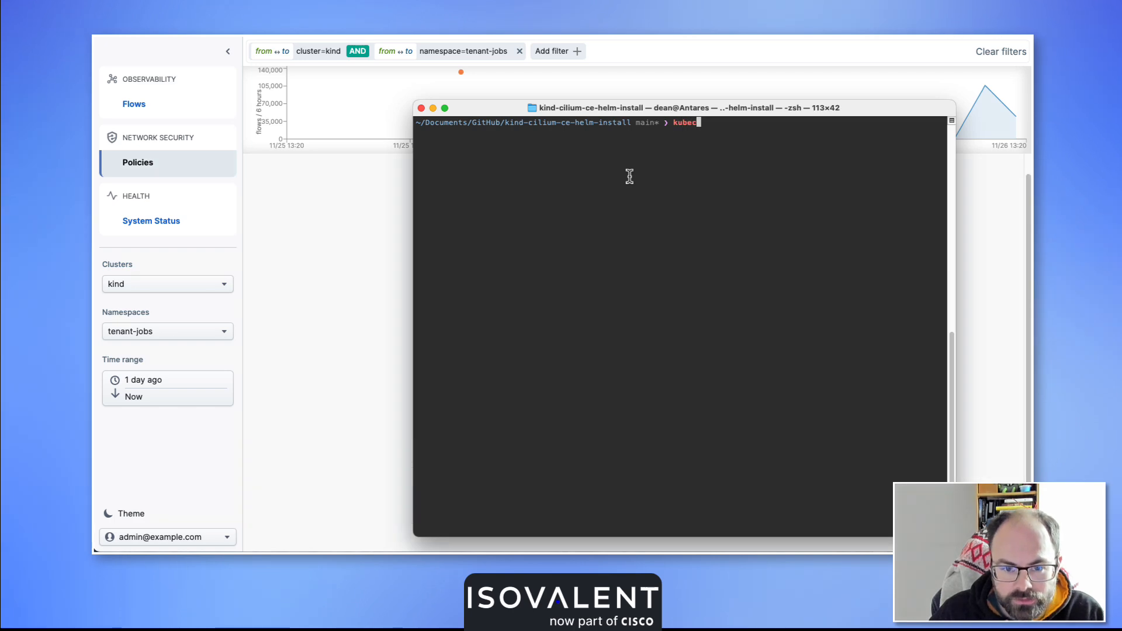
pyautogui.write('tl apply -f')
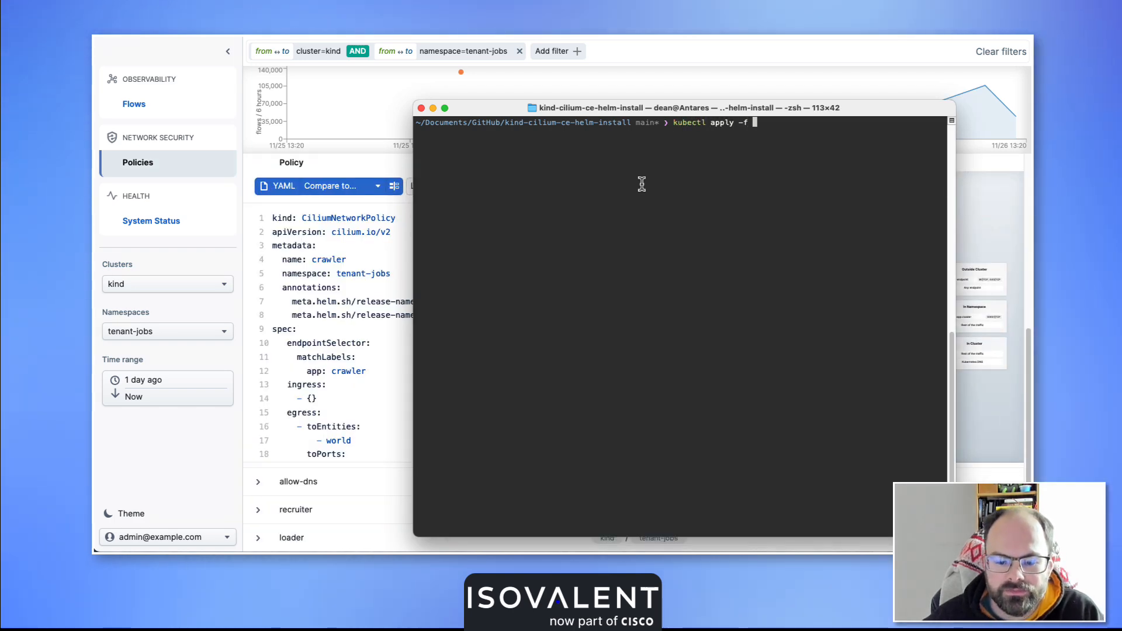
pyautogui.click(842, 585)
pyautogui.moveTo(840, 593); pyautogui.dragTo(793, 233)
pyautogui.press('Return')
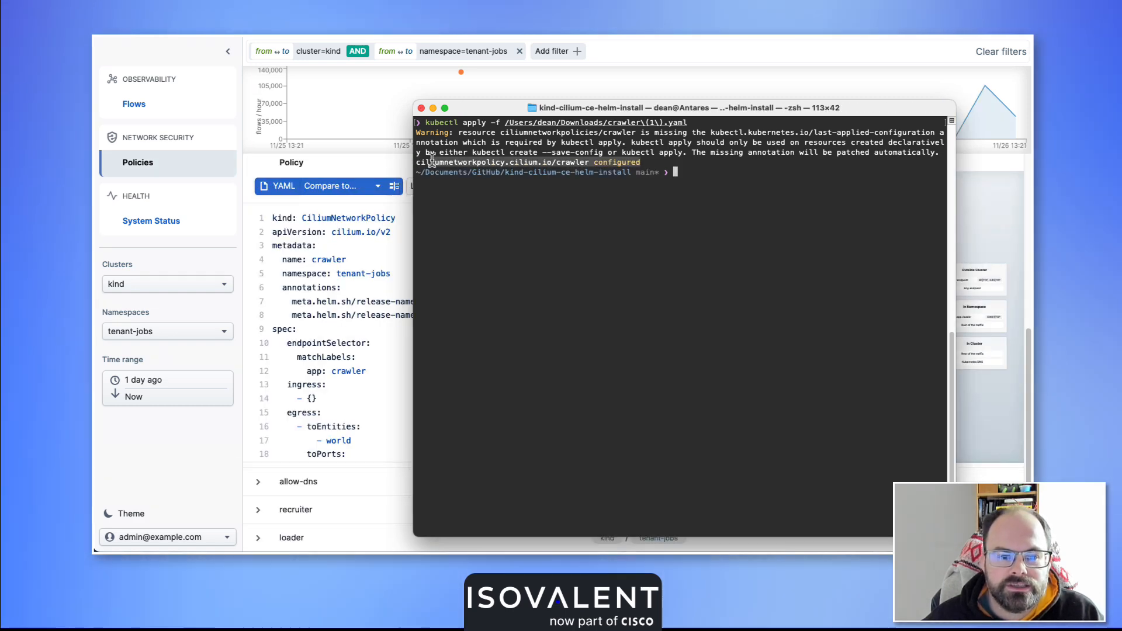
pyautogui.click(433, 108)
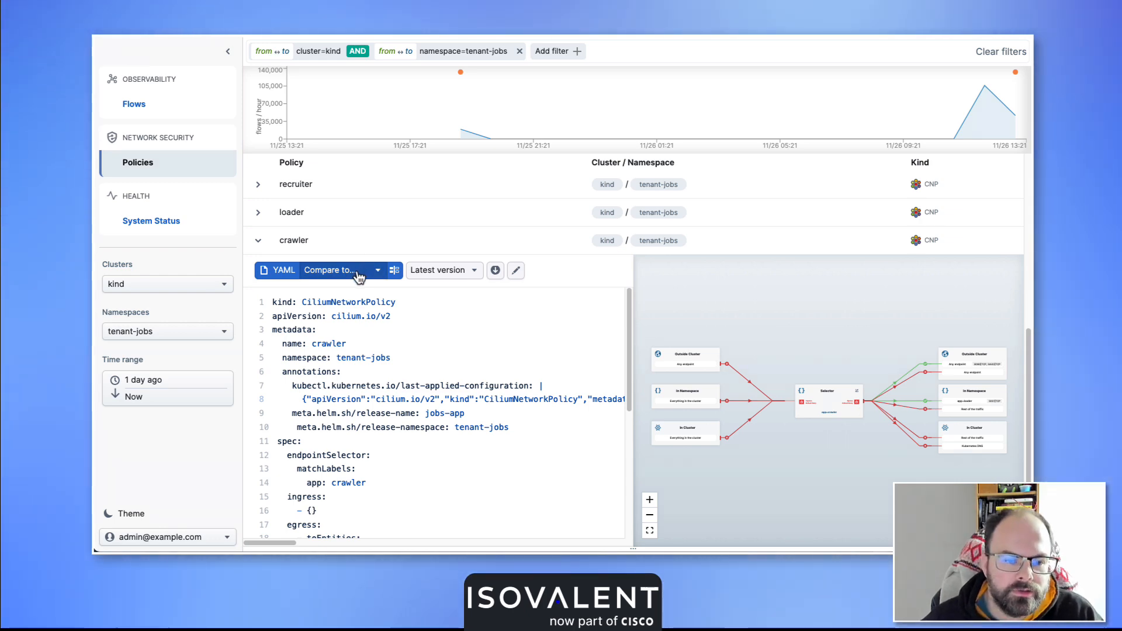
# Compare the crawler policy created on 25/11/2025, 19:04:46 with the version updated on 26/11/2025, 13:20:59.
pyautogui.click(358, 273)
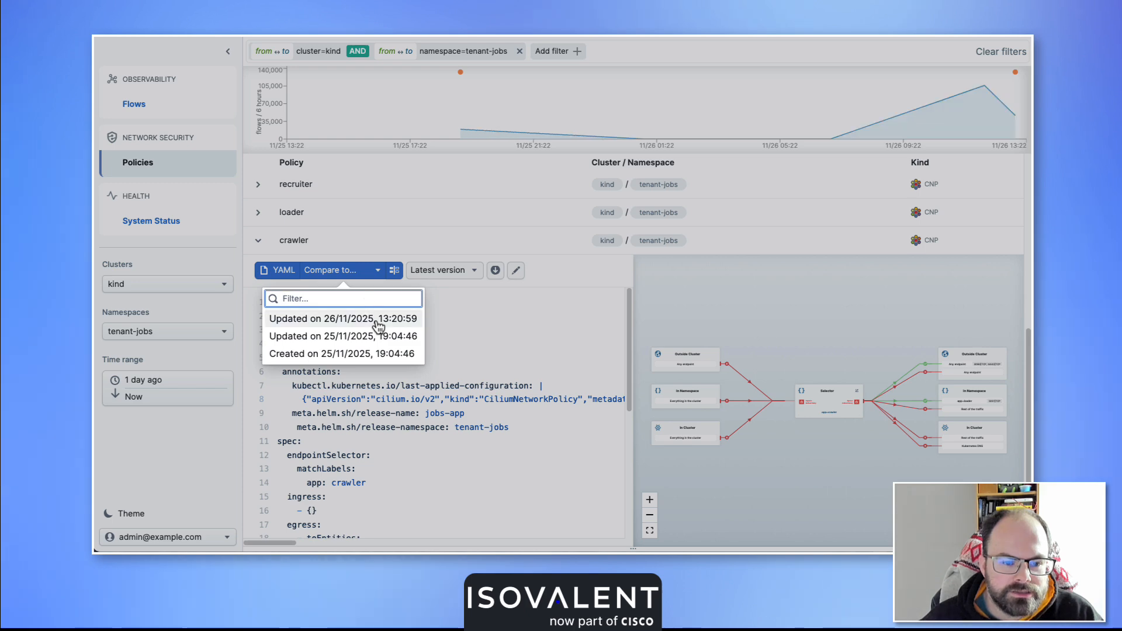
pyautogui.click(347, 355)
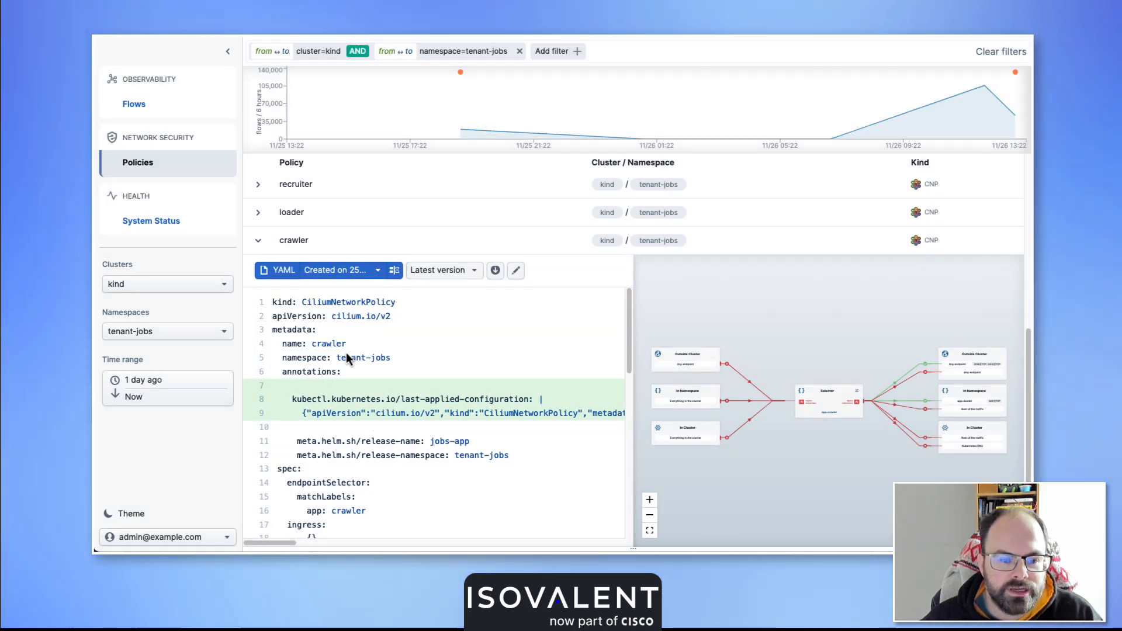
pyautogui.click(436, 271)
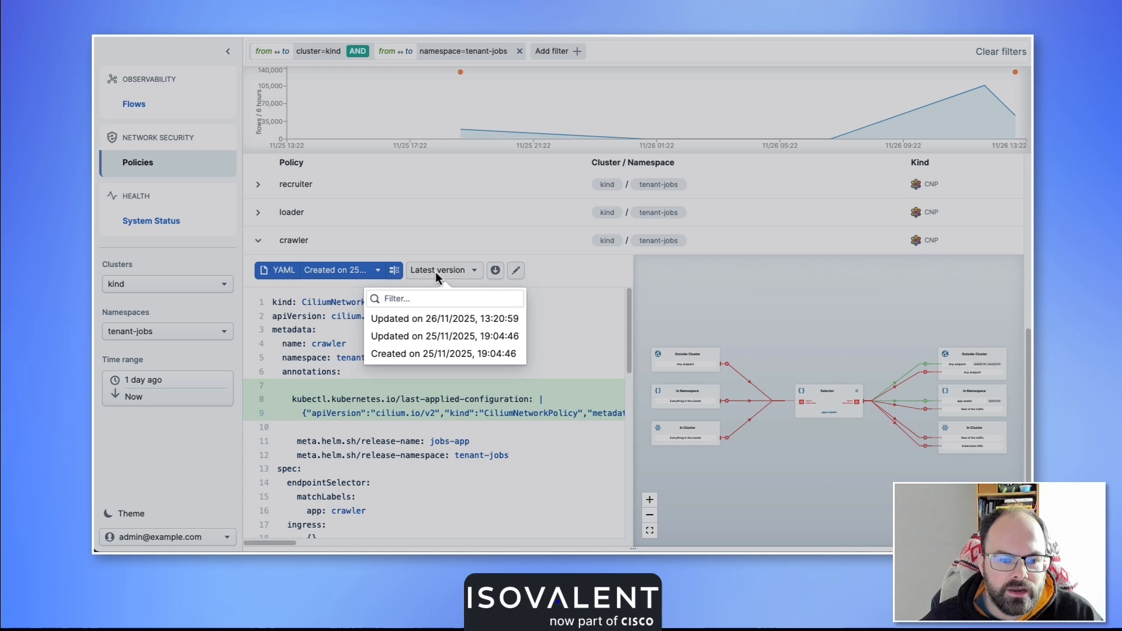
pyautogui.click(444, 322)
# Review the annotation and port differences between the two crawler policy versions, and check the latest update event on the flow timeline.
pyautogui.scroll(-5, 479, 346)
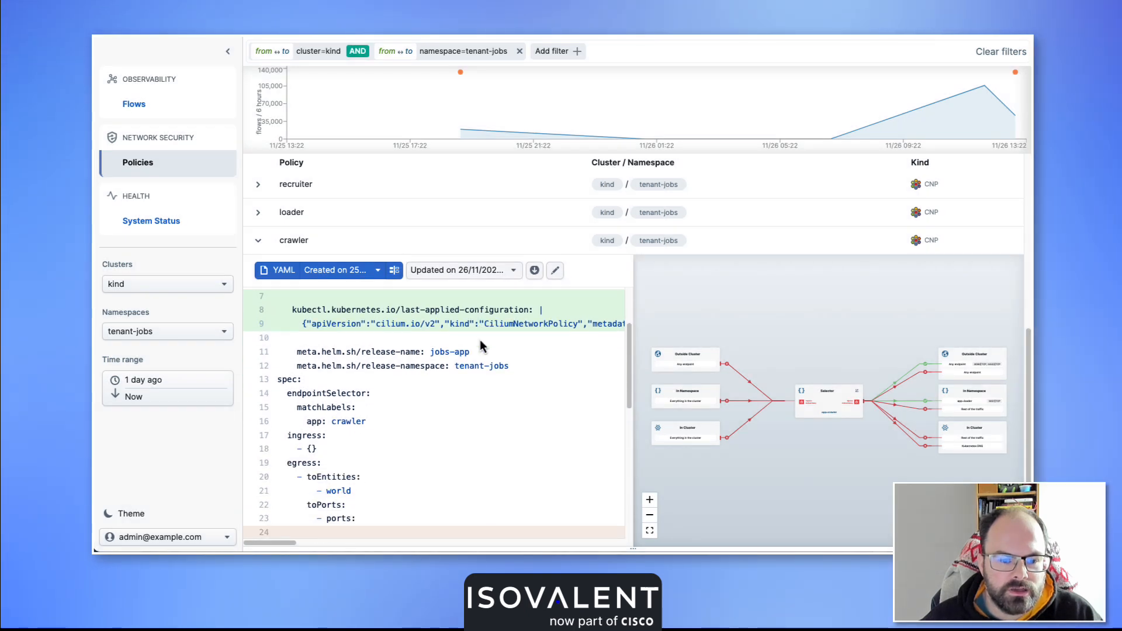
pyautogui.scroll(4, 479, 342)
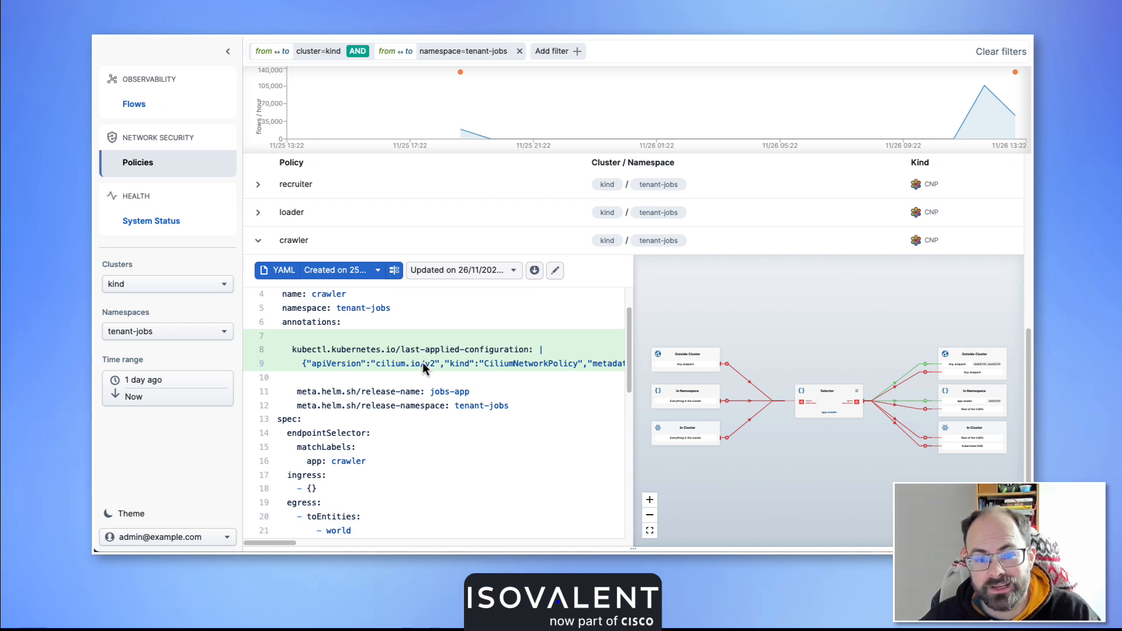
pyautogui.scroll(-3, 429, 367)
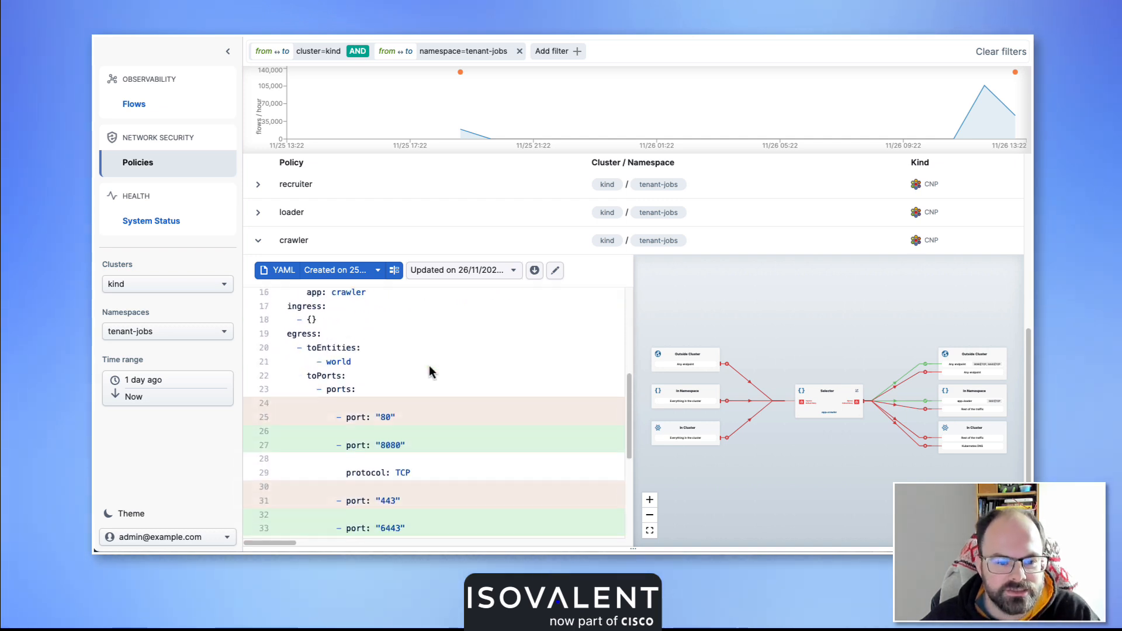
pyautogui.scroll(-1, 419, 374)
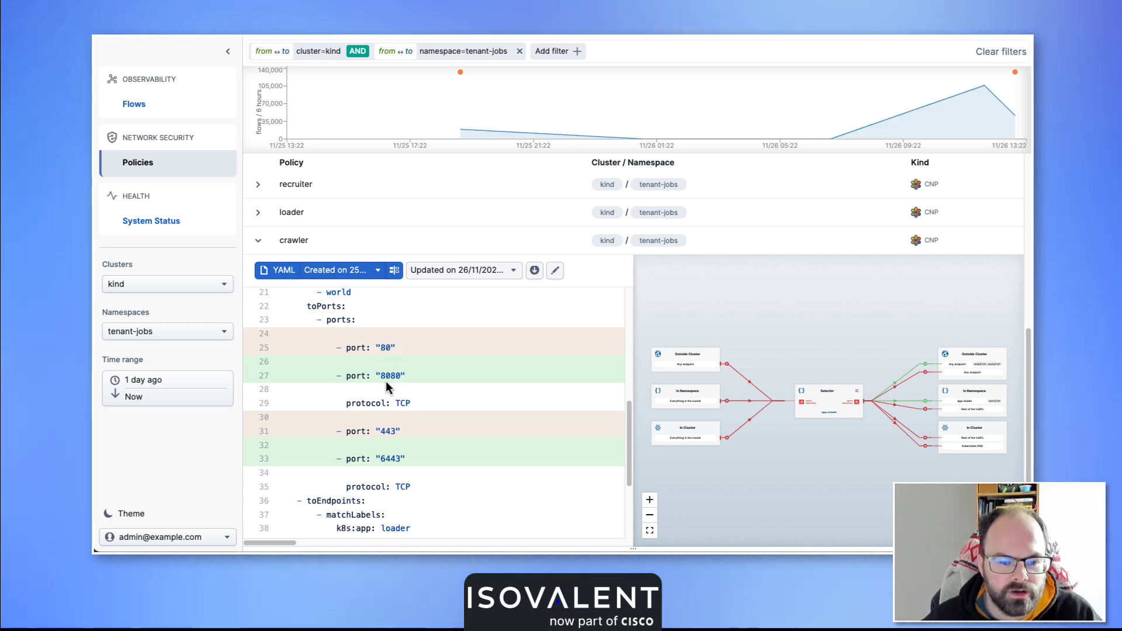
pyautogui.scroll(-1, 421, 437)
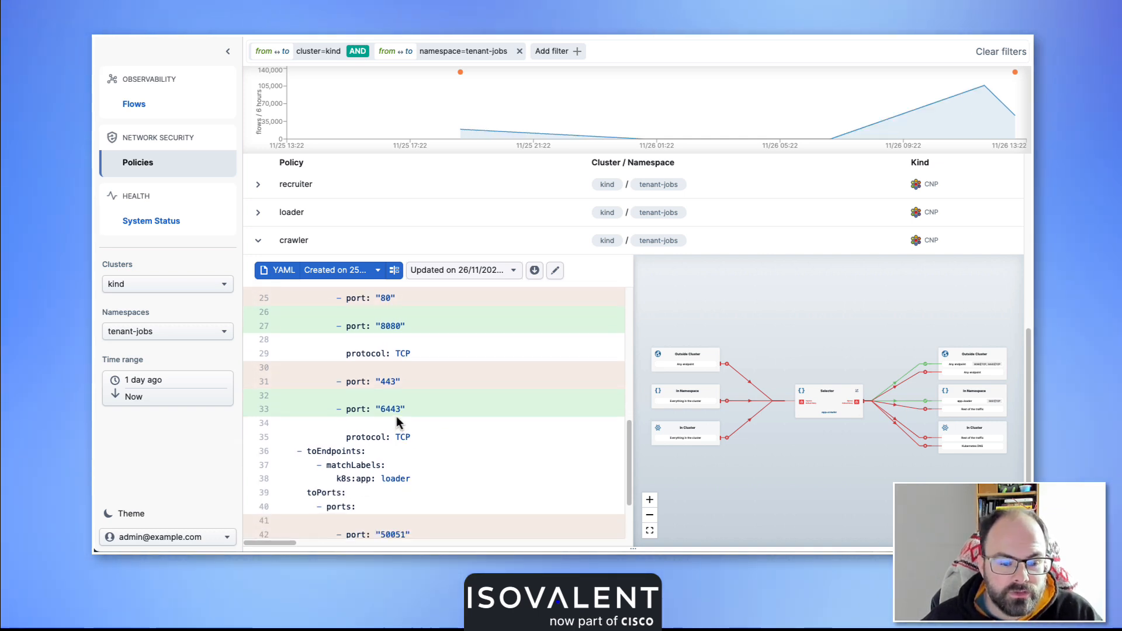
pyautogui.scroll(-2, 398, 444)
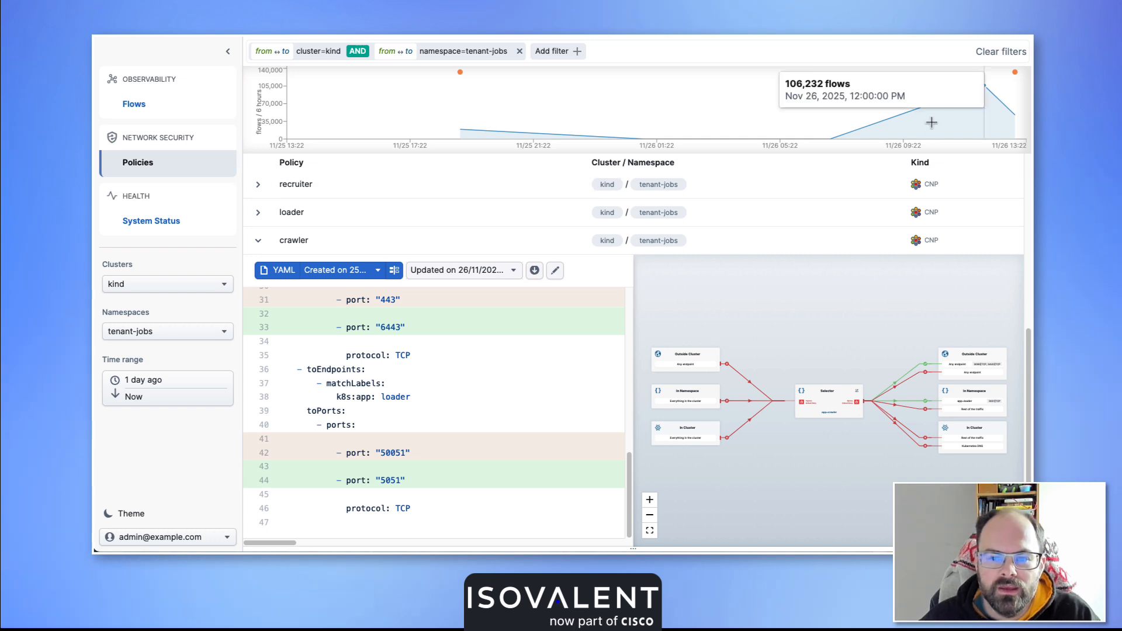
pyautogui.moveTo(1014, 84)
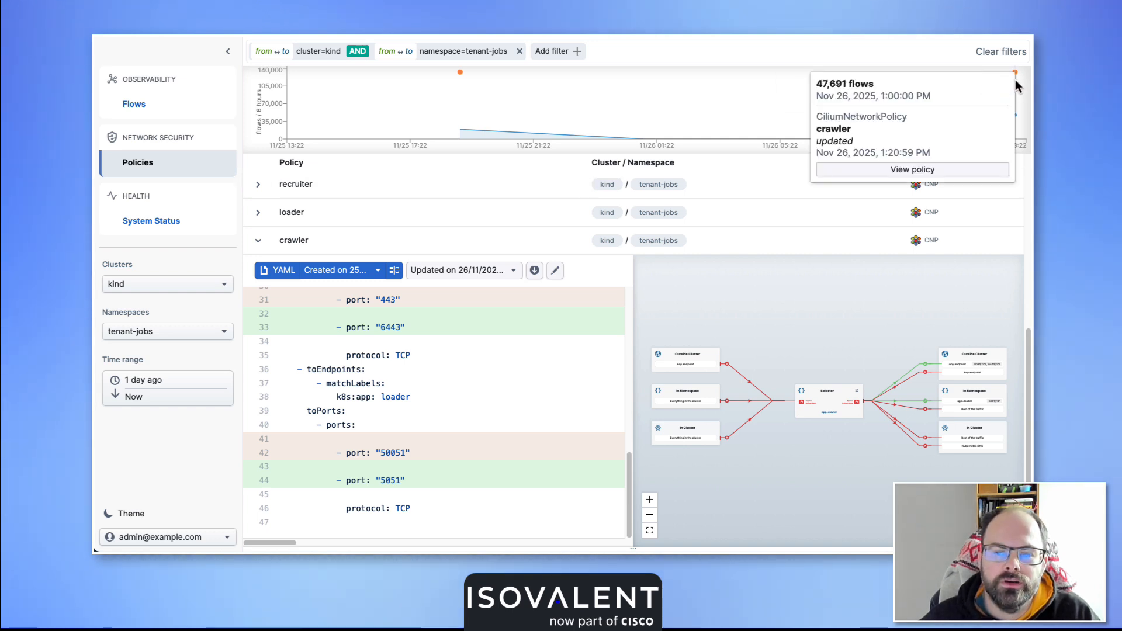